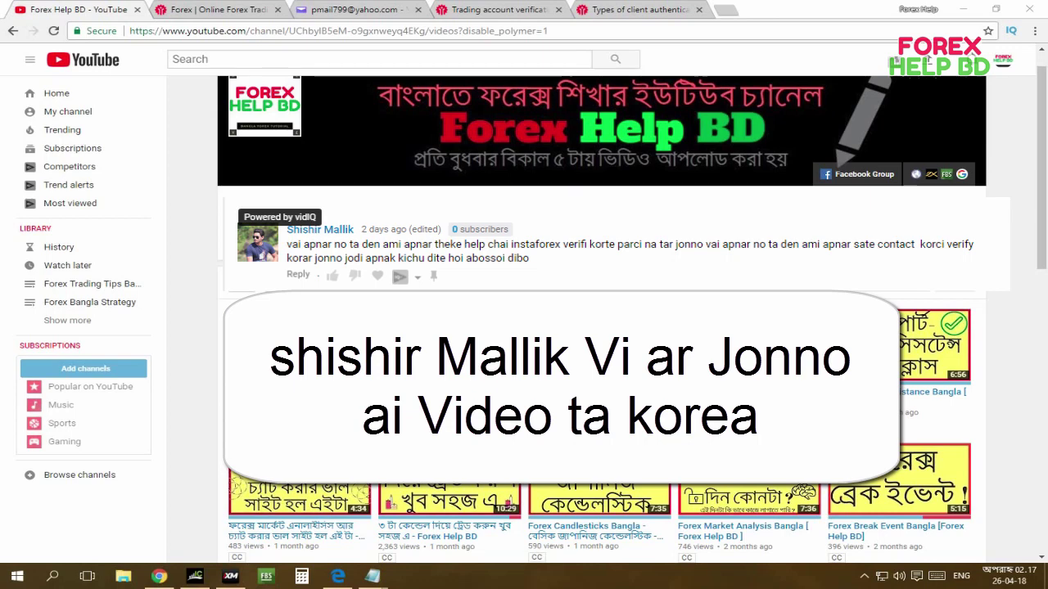
# Switch from the YouTube channel to the 'Forex | Online Forex Trading' InstaForex tab.
pyautogui.click(217, 9)
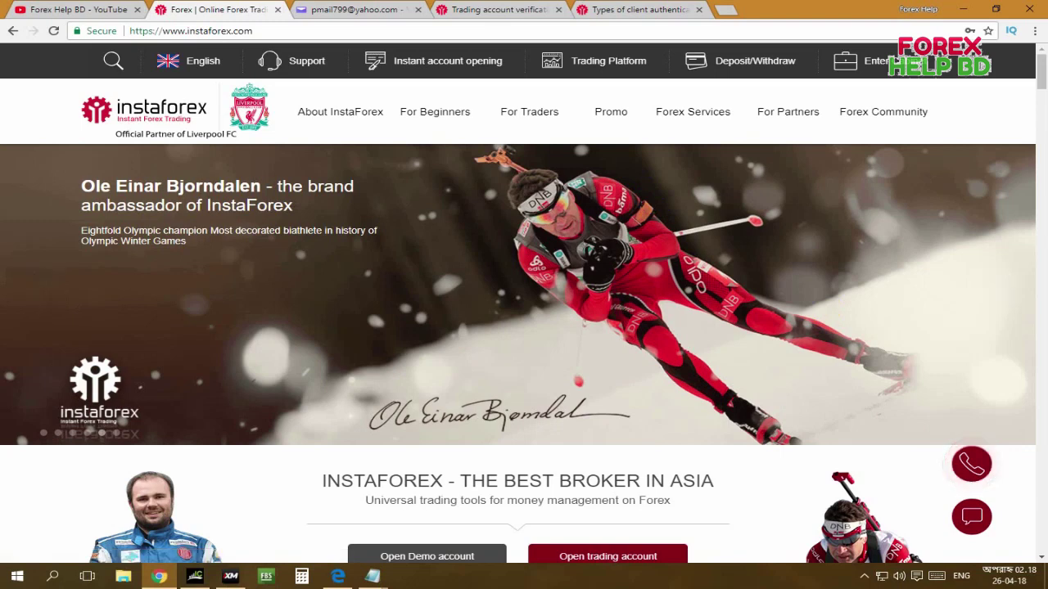
# Open the Client Area panel from Enter and choose Register account.
pyautogui.click(978, 279)
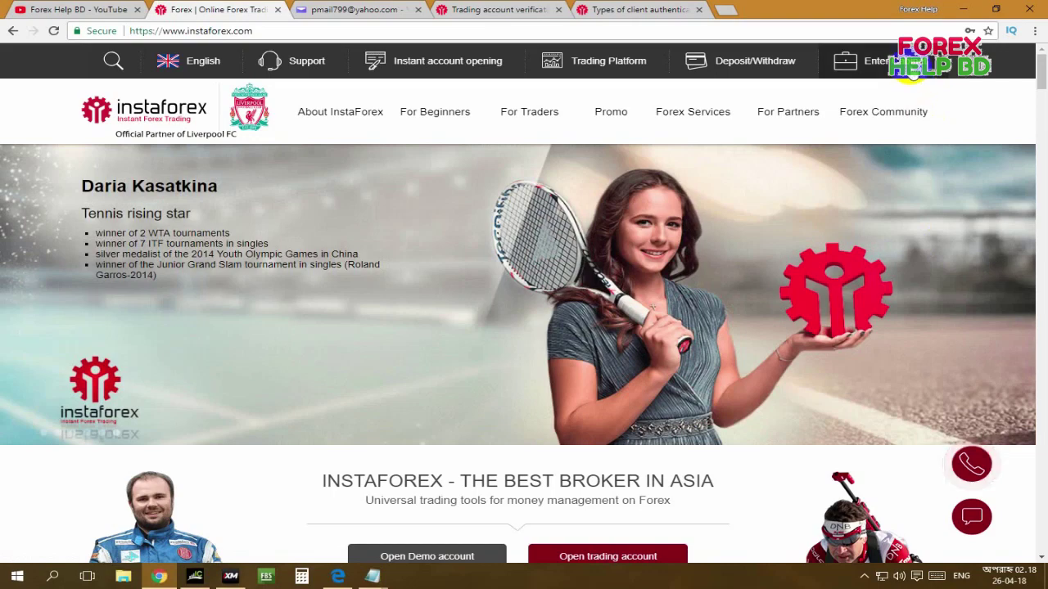
pyautogui.click(911, 72)
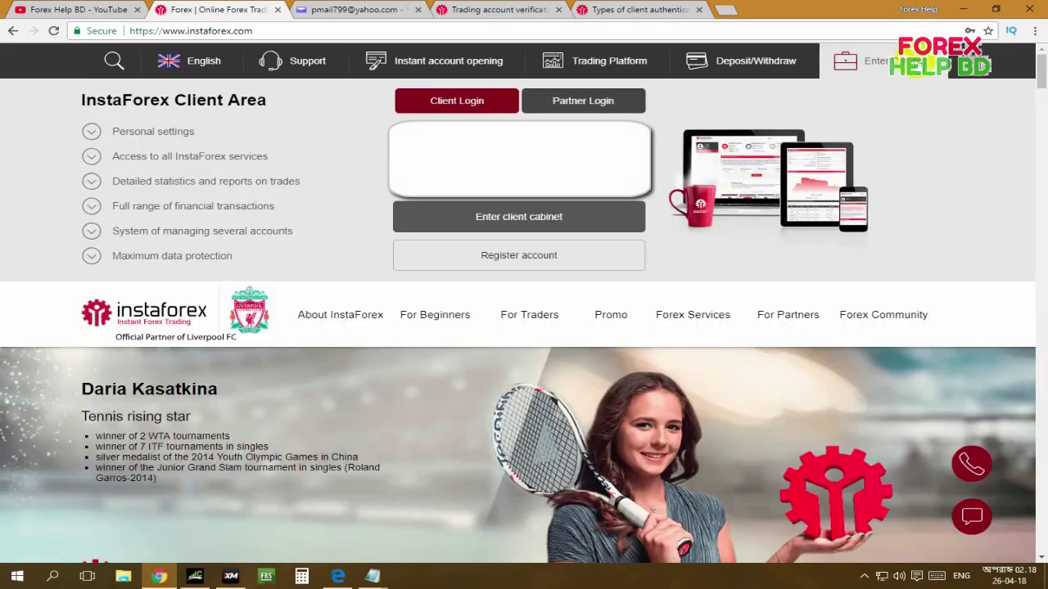
pyautogui.click(479, 260)
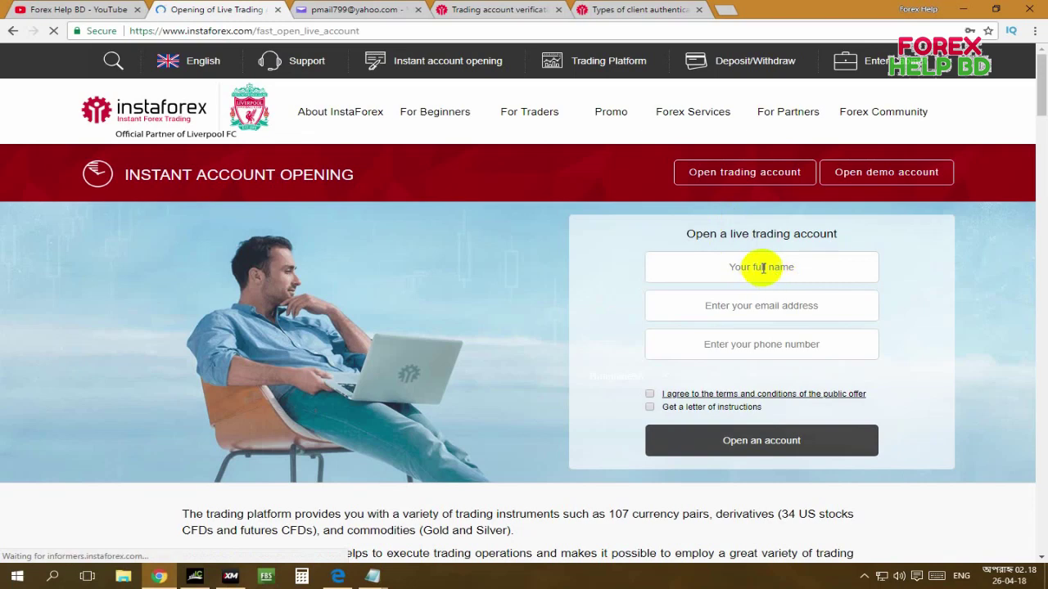
# Submit the live-account form with full name, saved e-mail and phone, requesting the instruction letter.
pyautogui.click(770, 267)
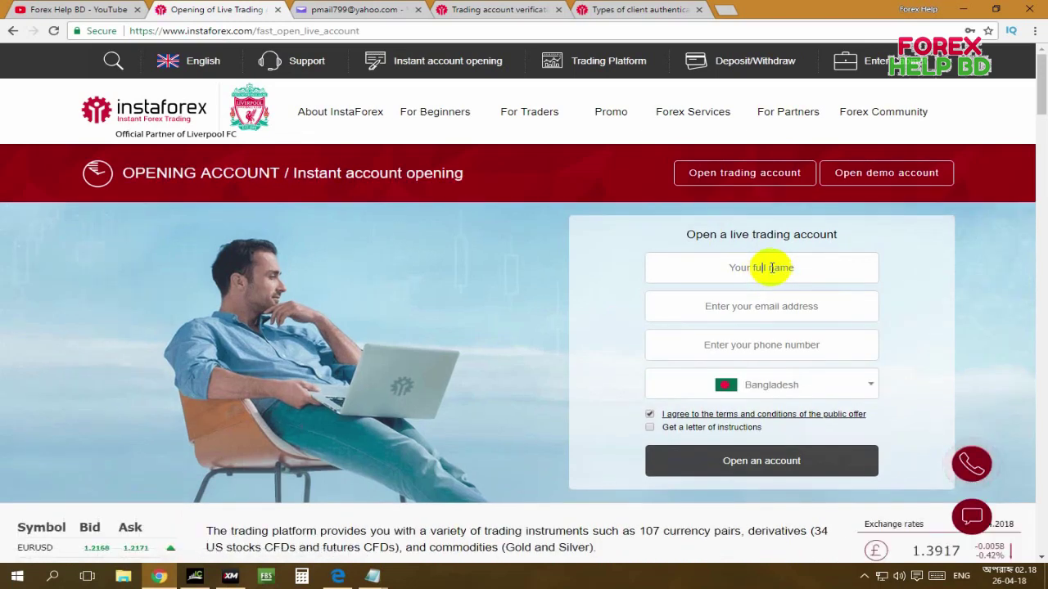
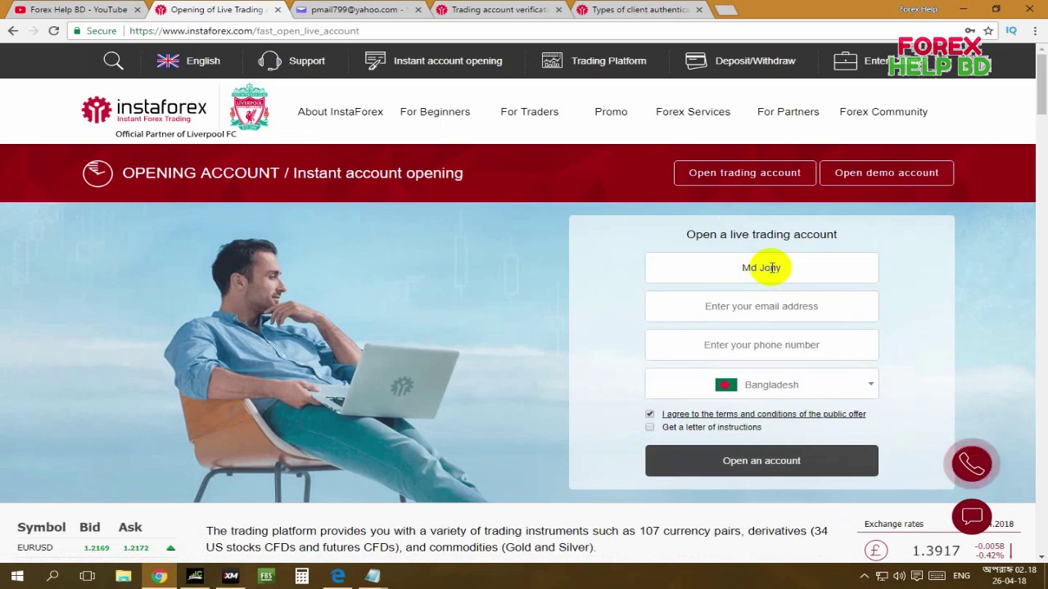
pyautogui.click(766, 305)
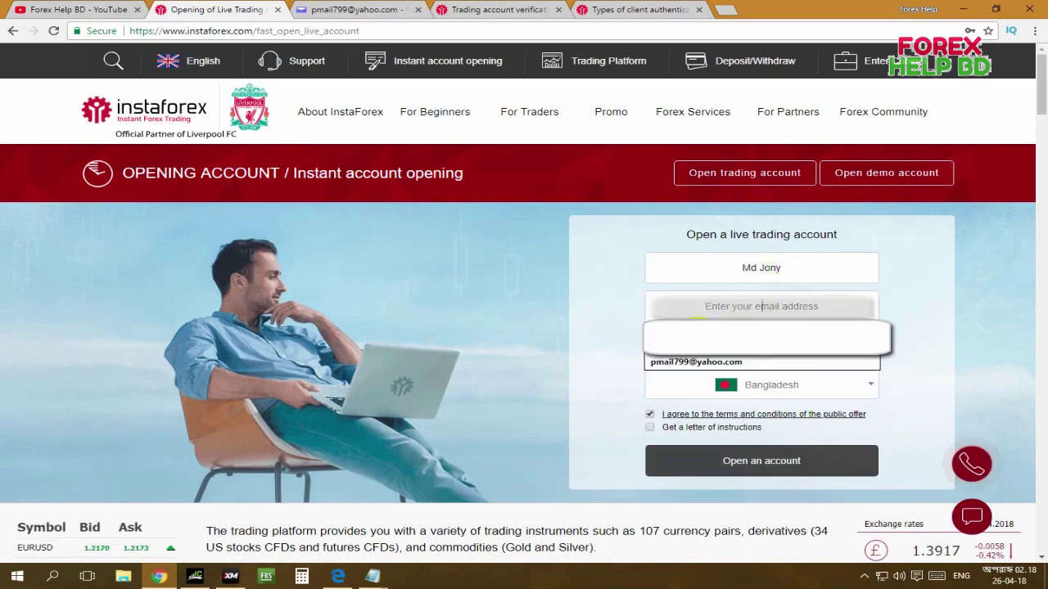
pyautogui.click(696, 362)
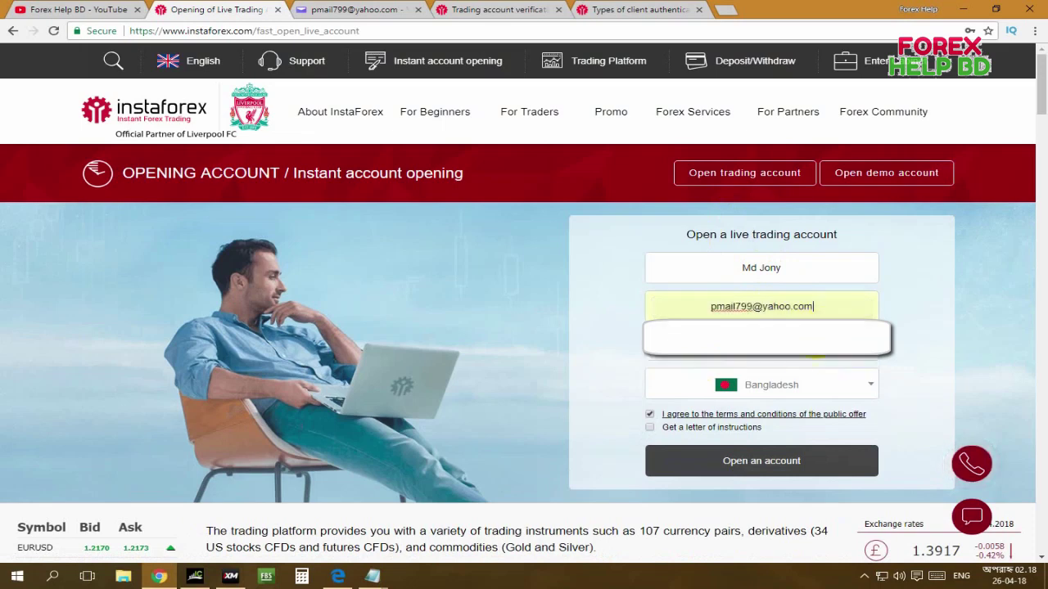
pyautogui.click(801, 345)
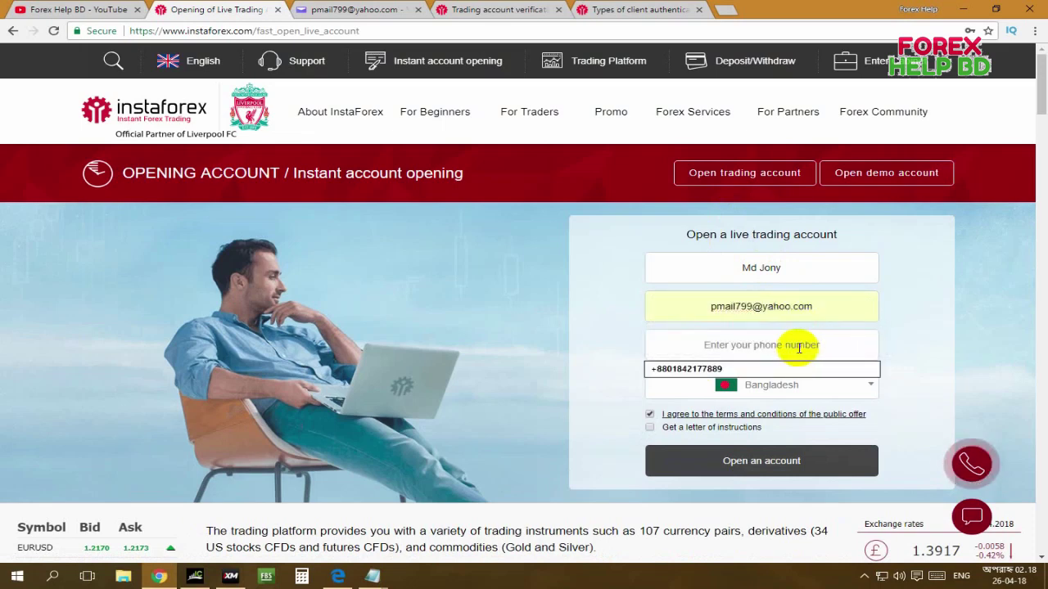
pyautogui.click(743, 368)
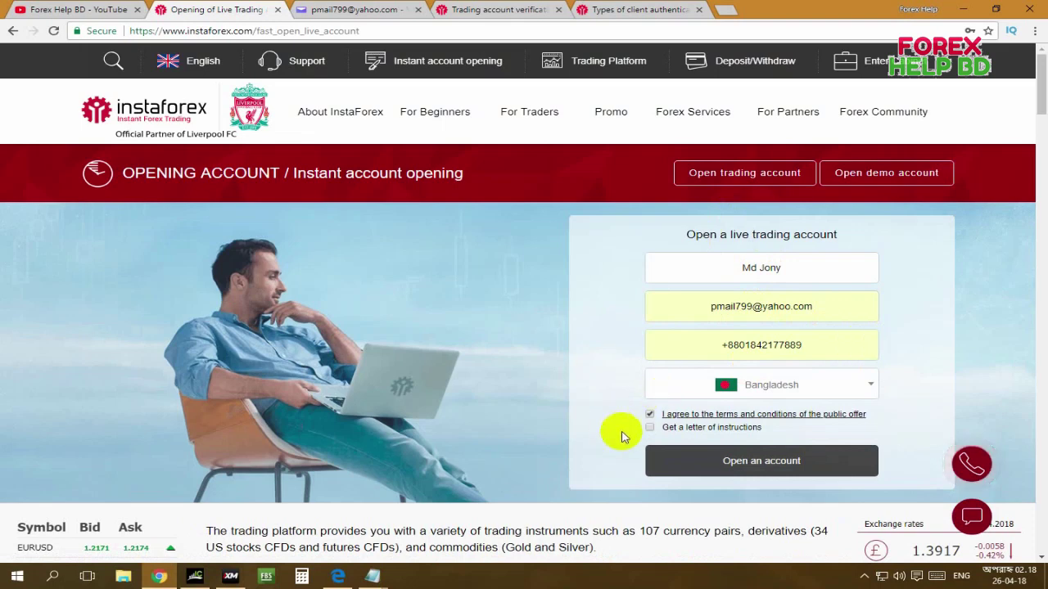
pyautogui.click(649, 427)
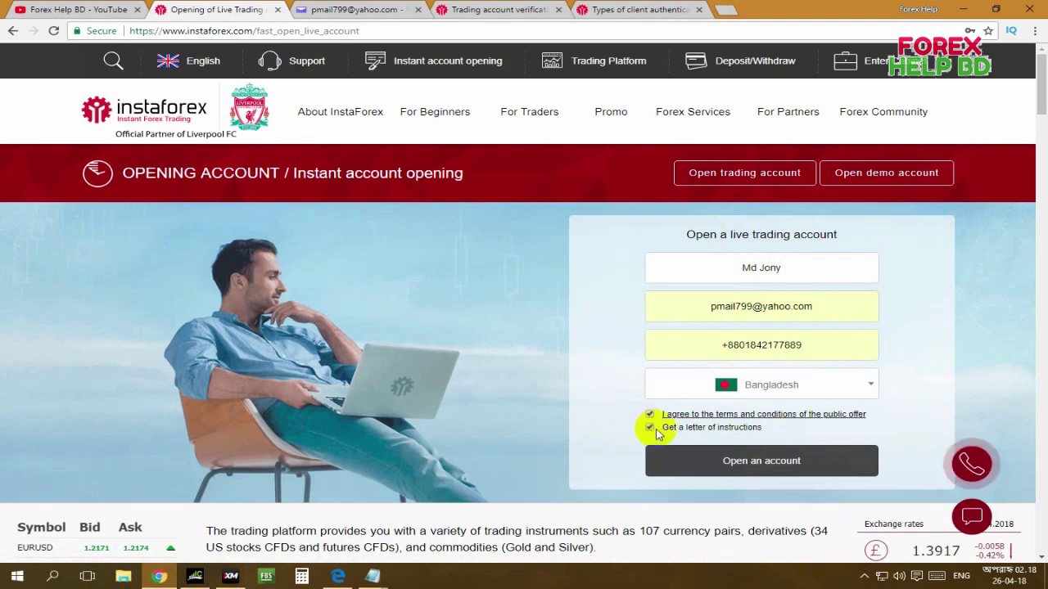
pyautogui.click(782, 463)
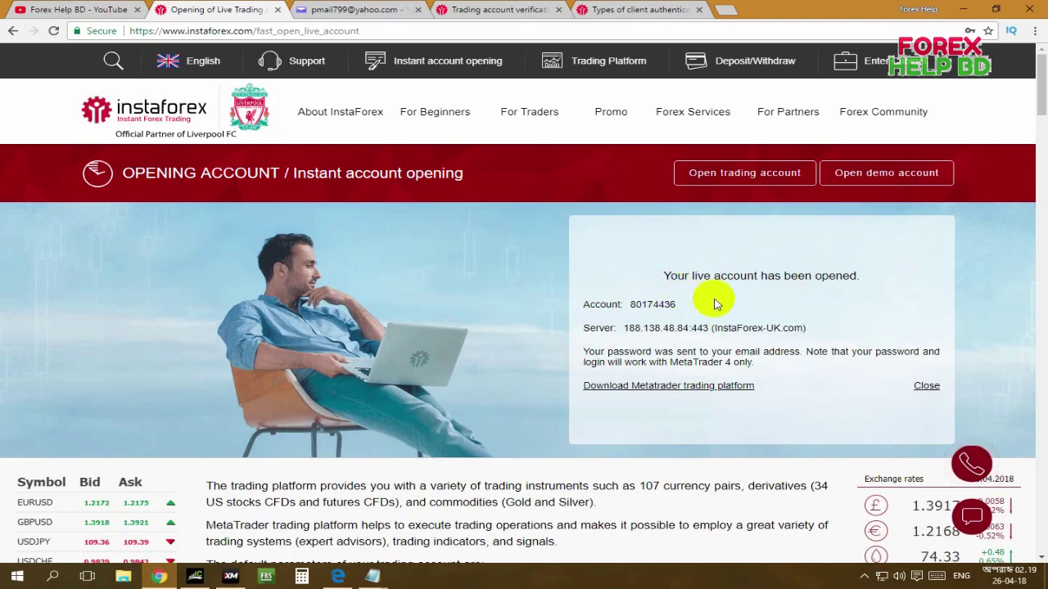
pyautogui.click(366, 8)
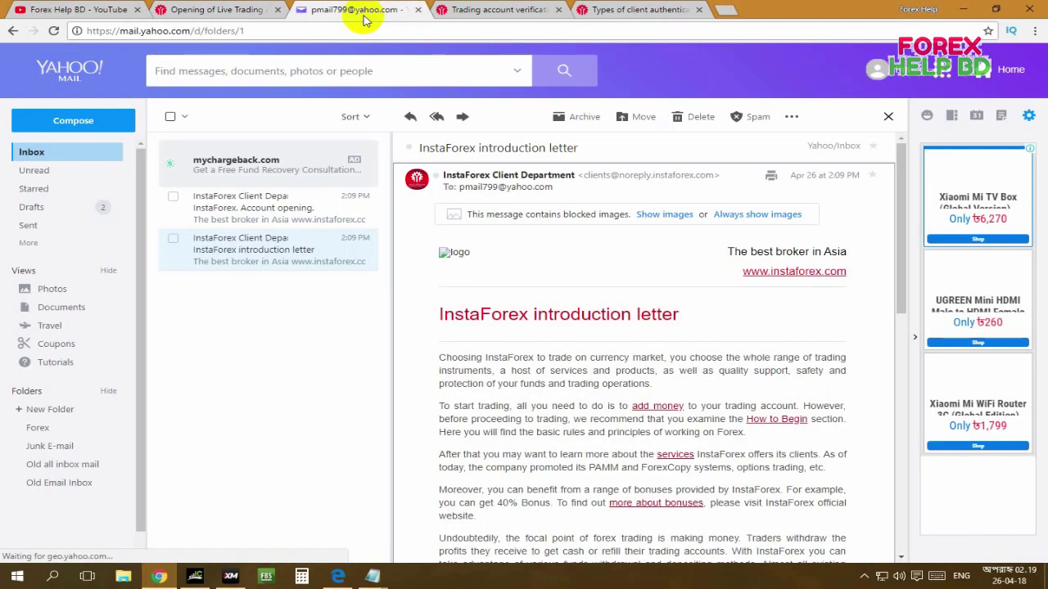
# Refresh the inbox and open the 'InstaForex. Account opening.' email.
pyautogui.click(44, 151)
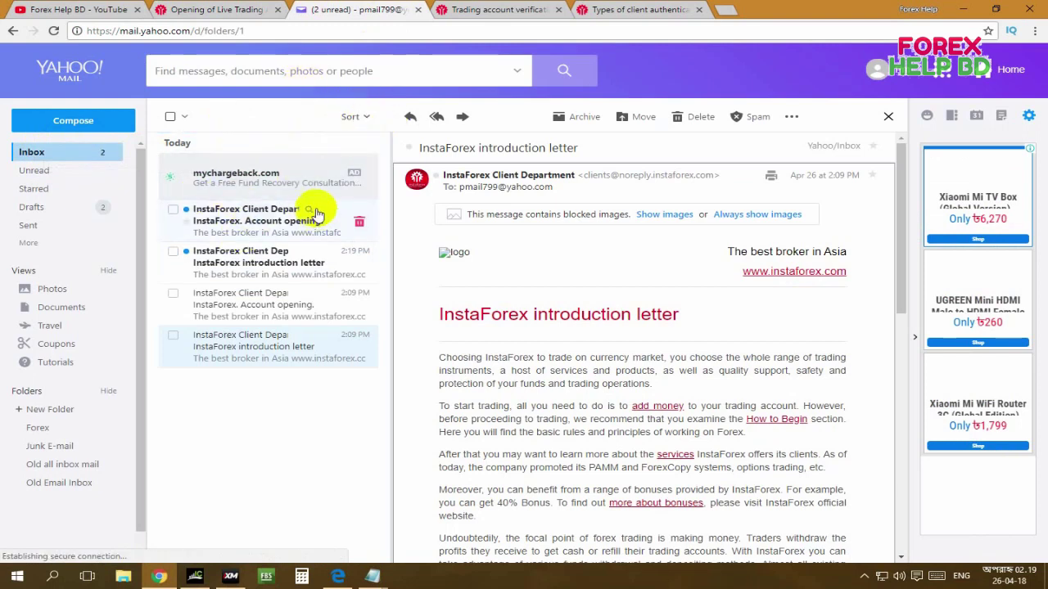
pyautogui.click(252, 229)
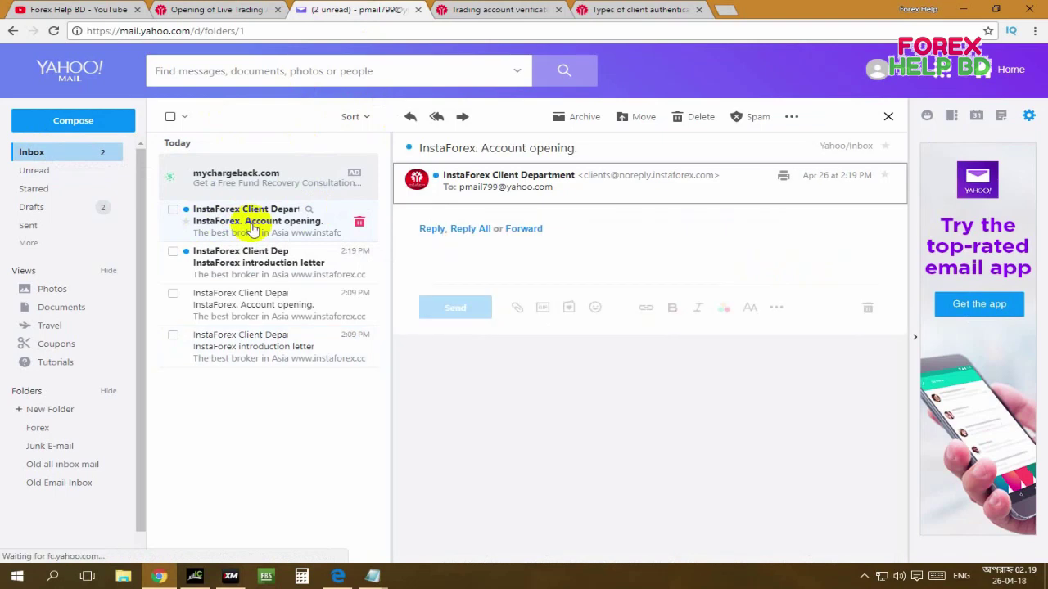
pyautogui.scroll(-3, 634, 274)
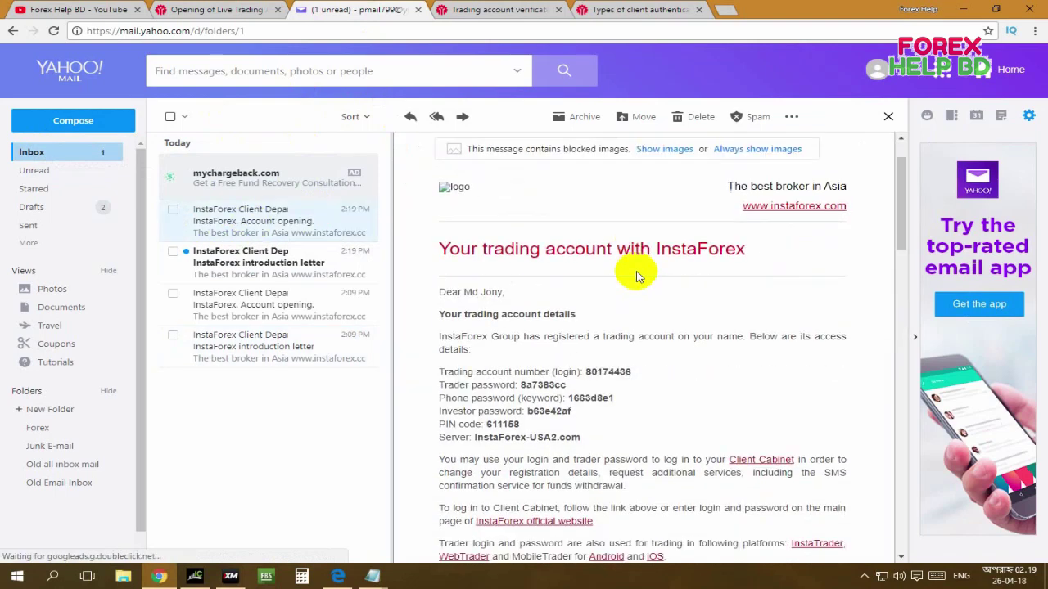
# Copy the greeting and account access details, then show the desktop.
pyautogui.moveTo(440, 222); pyautogui.dragTo(622, 331)
pyautogui.click(496, 261)
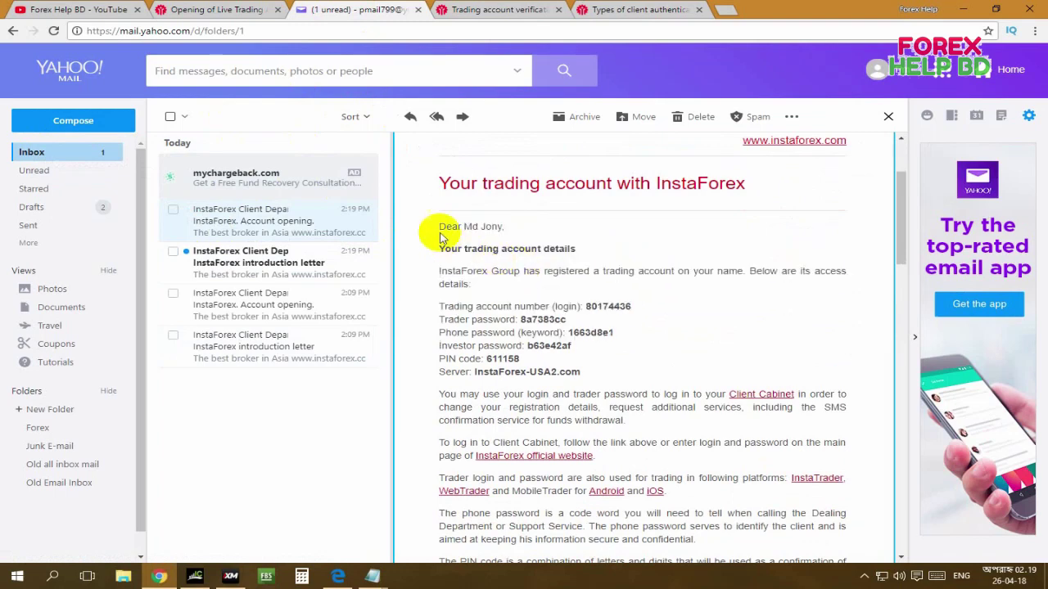
pyautogui.moveTo(440, 227); pyautogui.dragTo(655, 425)
pyautogui.rightClick(616, 276)
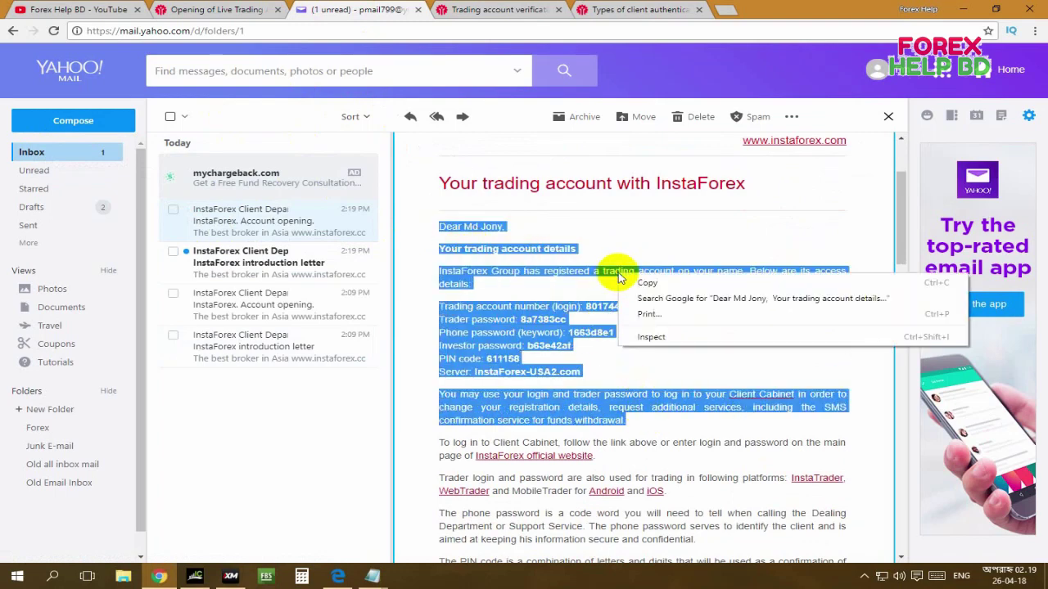
pyautogui.rightClick(634, 281)
pyautogui.click(635, 285)
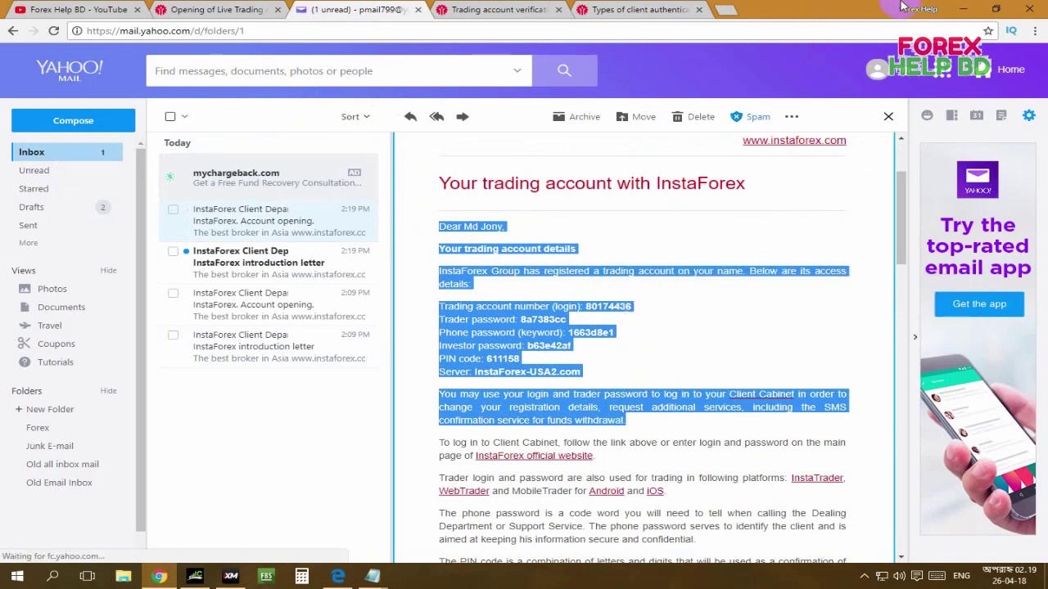
pyautogui.press('super+d')
pyautogui.rightClick(293, 145)
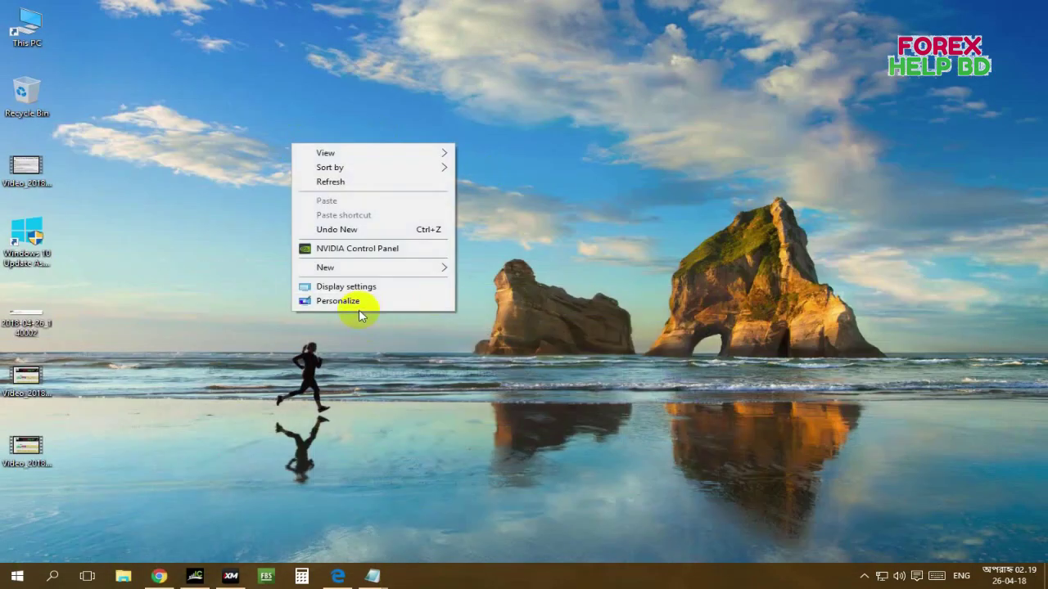
# Create a new text document on the desktop with its default name and open it.
pyautogui.moveTo(390, 269)
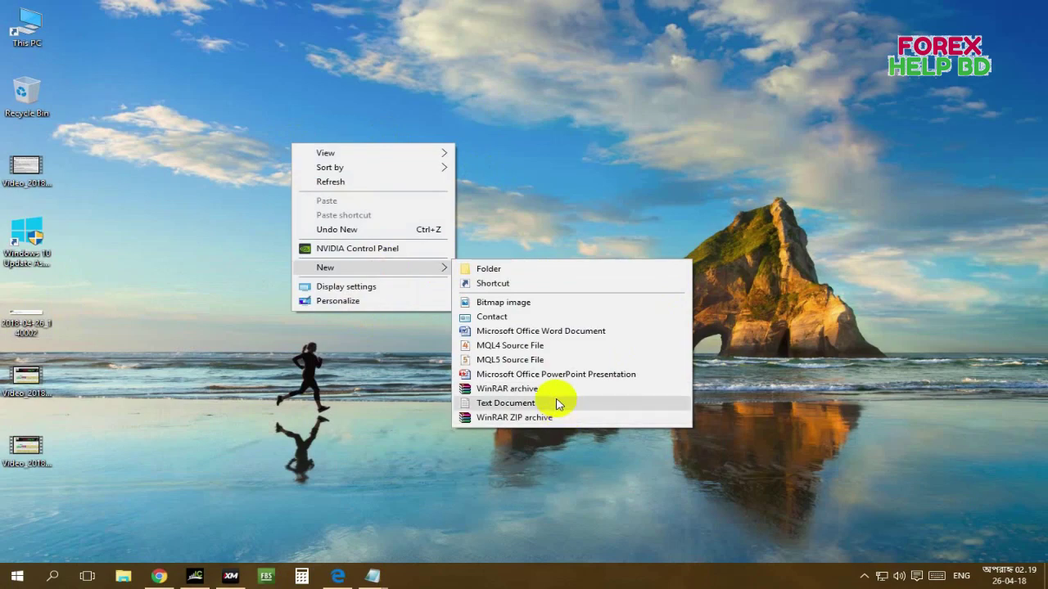
pyautogui.click(557, 402)
pyautogui.click(374, 248)
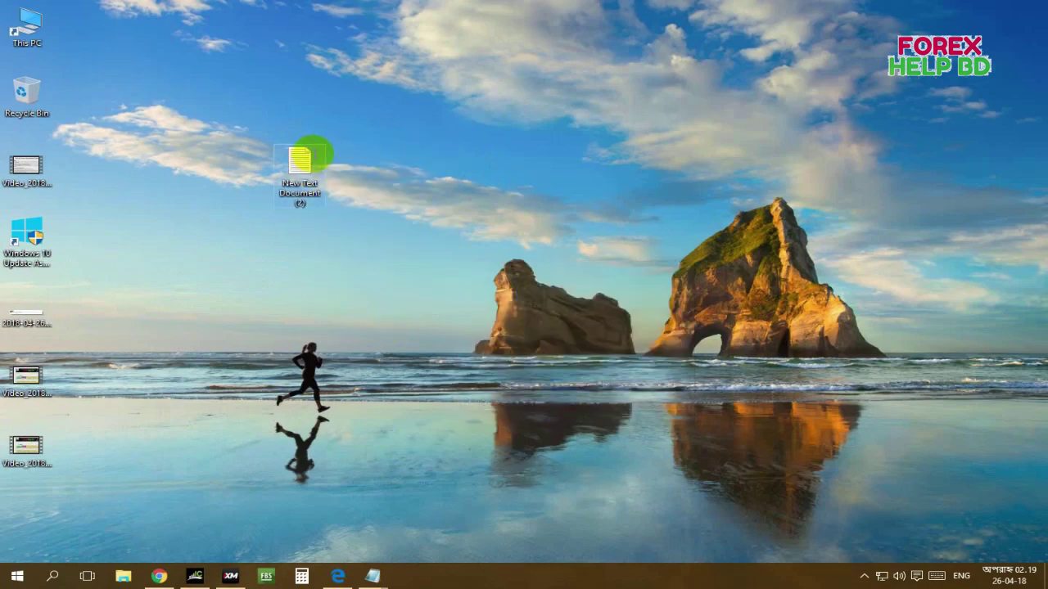
pyautogui.doubleClick(306, 152)
# Paste the copied account details into the note and save it.
pyautogui.rightClick(325, 145)
pyautogui.click(367, 207)
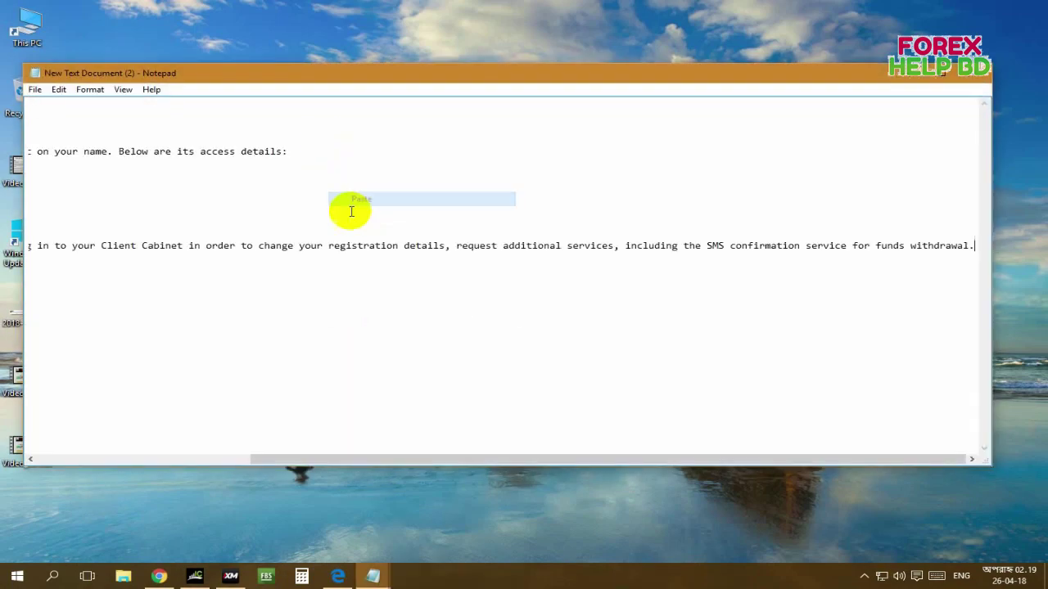
pyautogui.moveTo(405, 446); pyautogui.dragTo(196, 438)
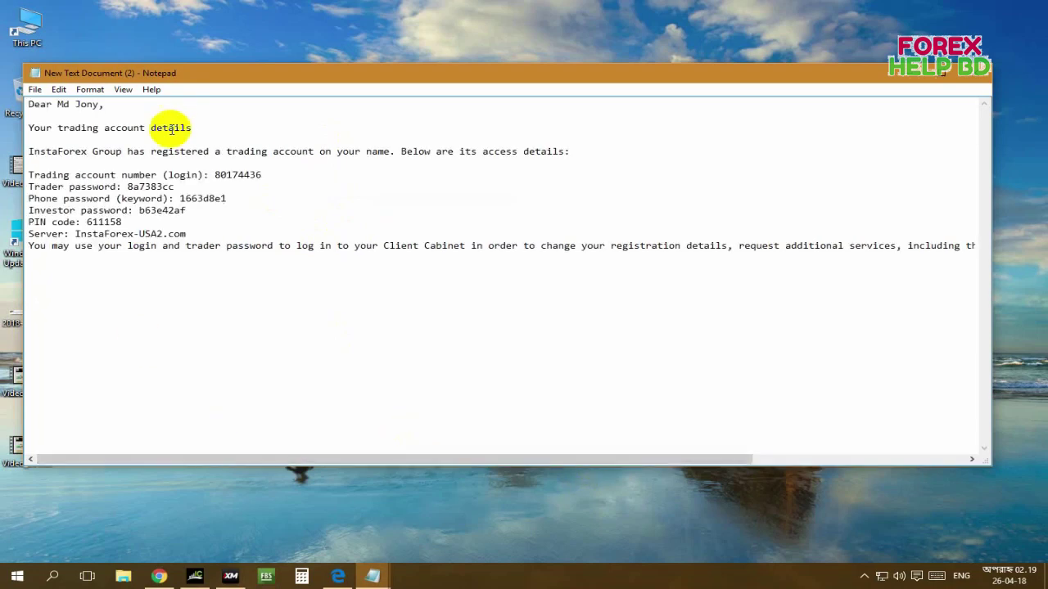
pyautogui.click(33, 89)
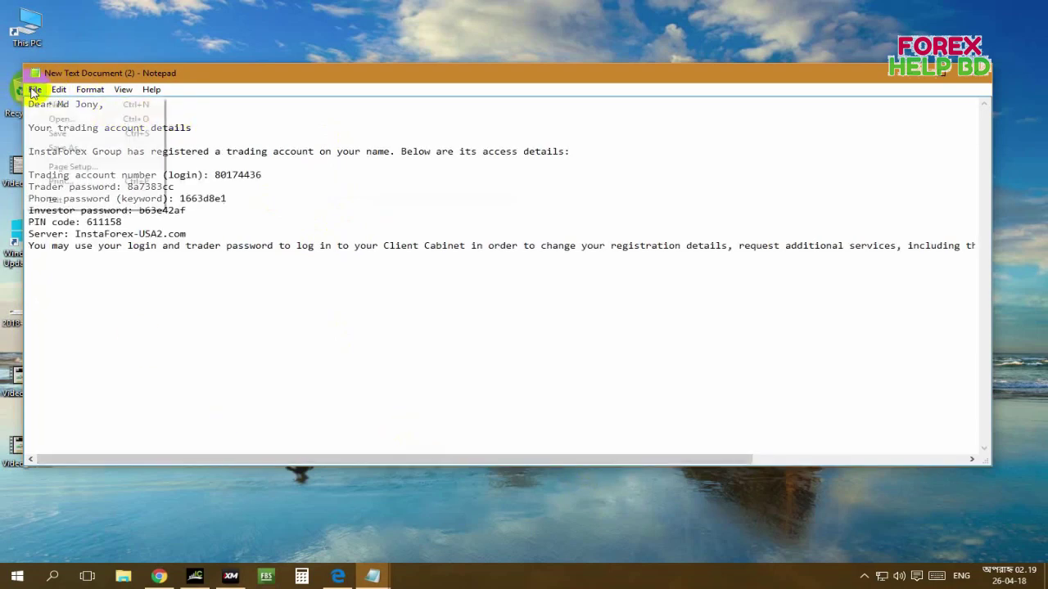
pyautogui.click(52, 134)
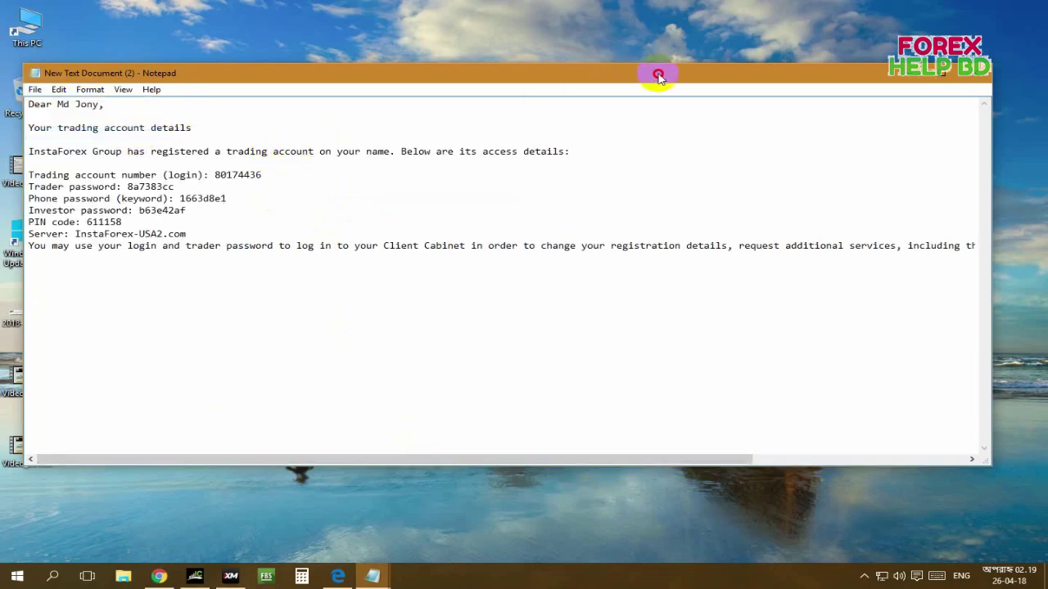
# Reposition and narrow the Notepad window, close it, and select the saved file.
pyautogui.moveTo(657, 73); pyautogui.dragTo(781, 100)
pyautogui.moveTo(867, 104); pyautogui.dragTo(763, 103)
pyautogui.moveTo(1011, 214); pyautogui.dragTo(624, 218)
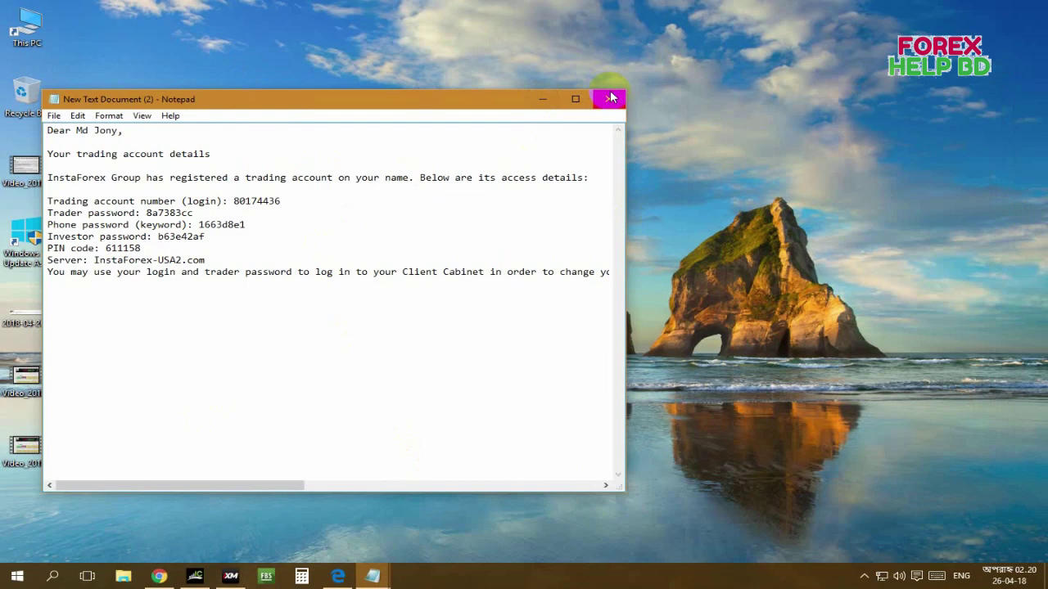
pyautogui.click(609, 97)
pyautogui.click(298, 163)
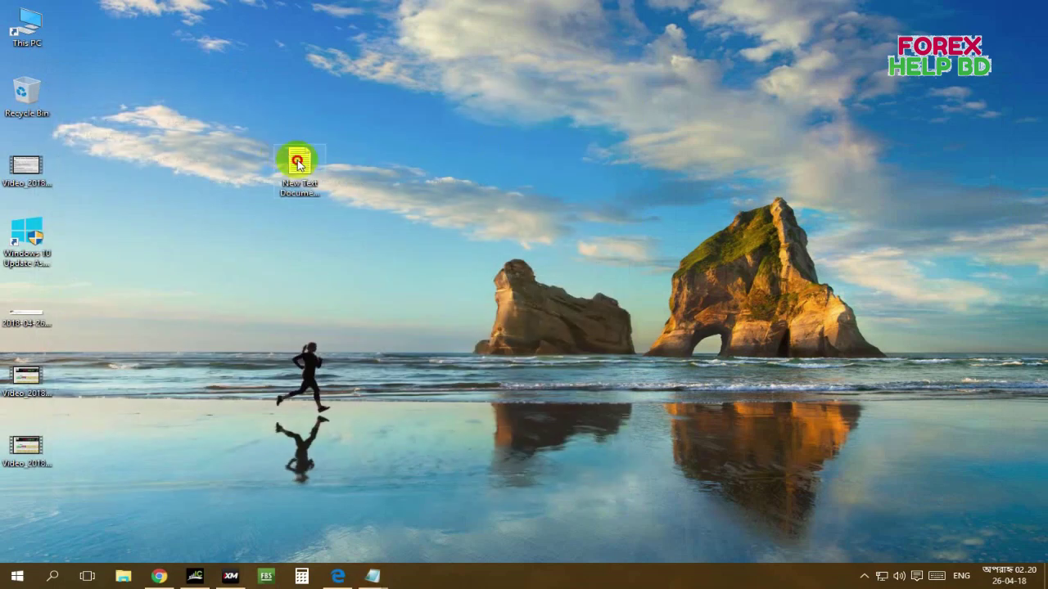
pyautogui.click(298, 163)
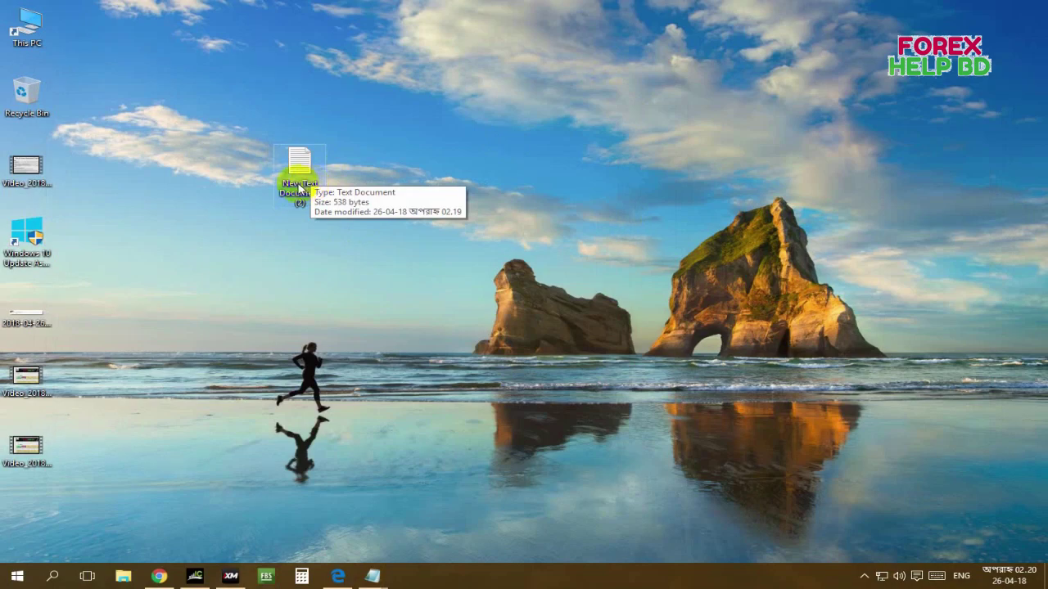
# Return to the browser and open the InstaForex Client Login panel.
pyautogui.click(159, 576)
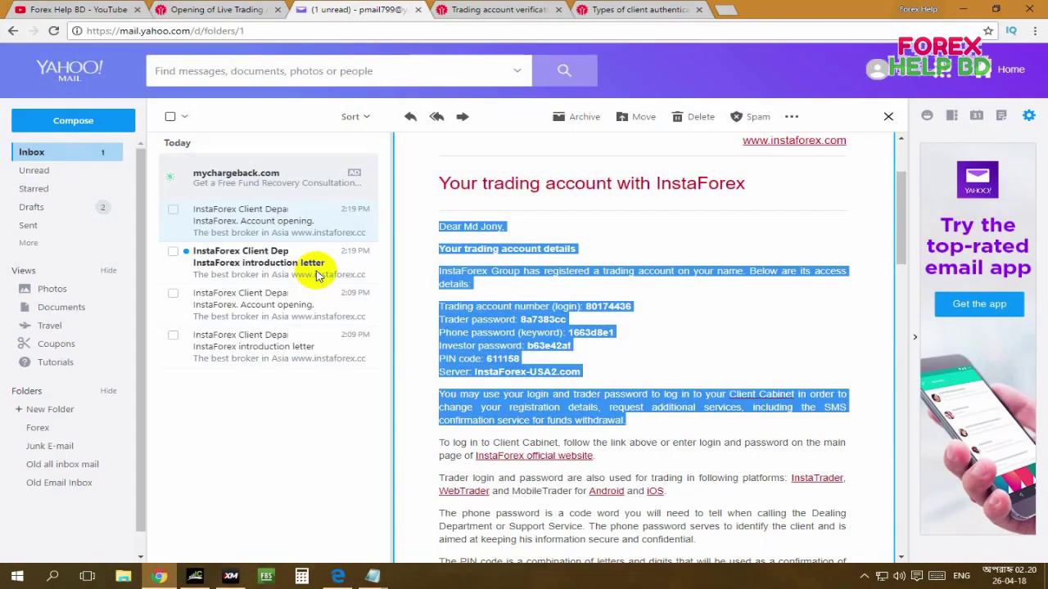
pyautogui.click(520, 229)
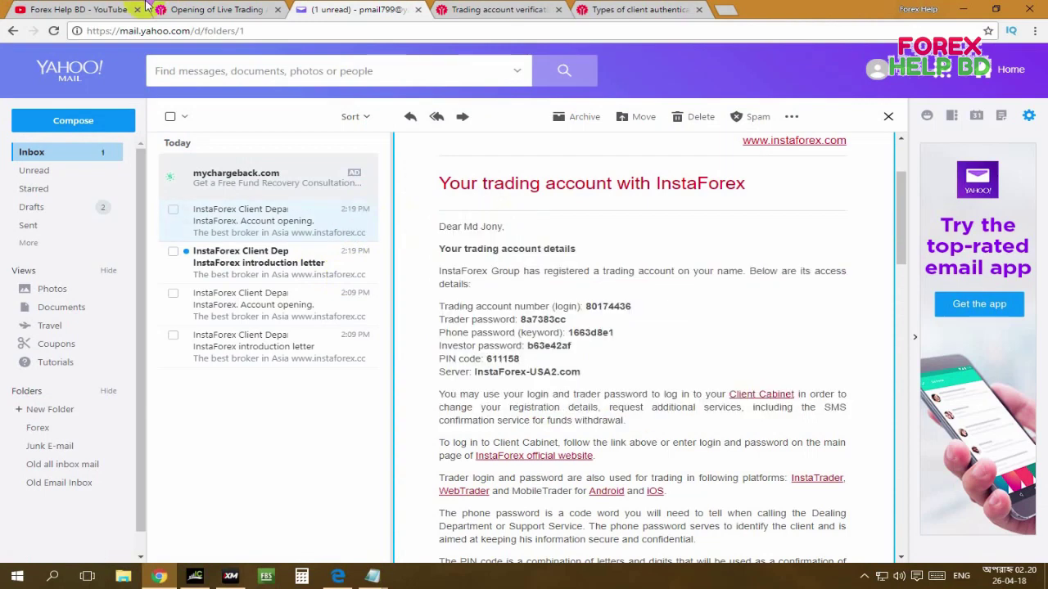
pyautogui.click(206, 9)
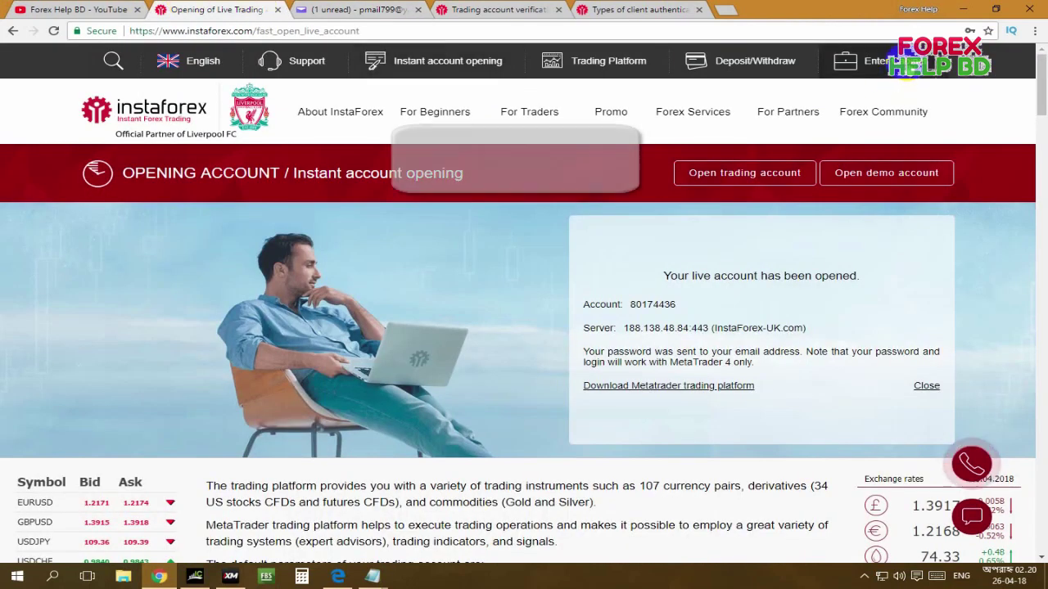
pyautogui.click(851, 60)
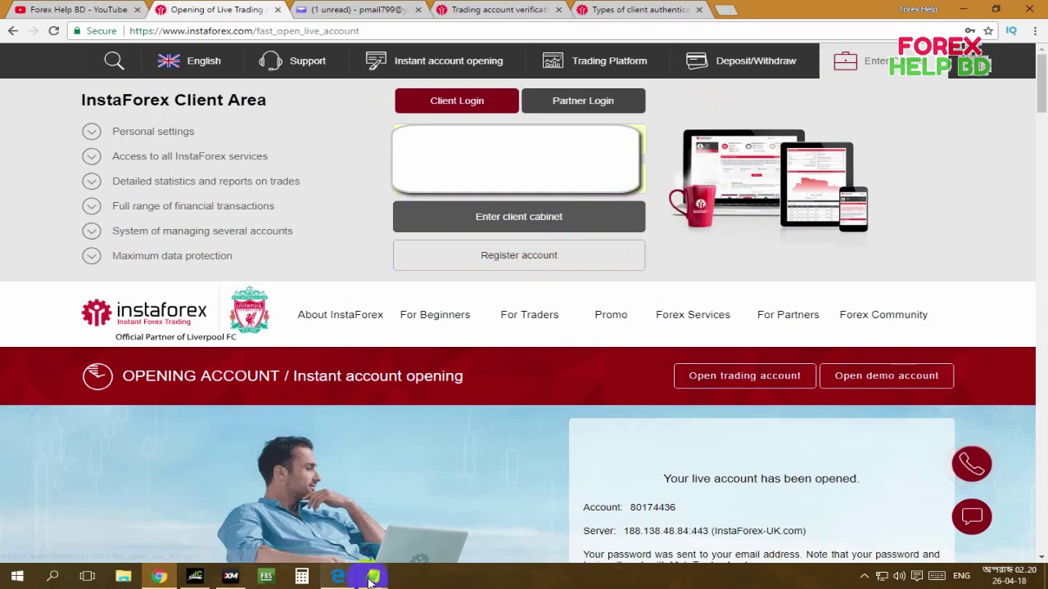
# Copy the trading account number from the email into the login field.
pyautogui.hotkey('ctrl', 'Tab')
pyautogui.doubleClick(605, 306)
pyautogui.rightClick(611, 308)
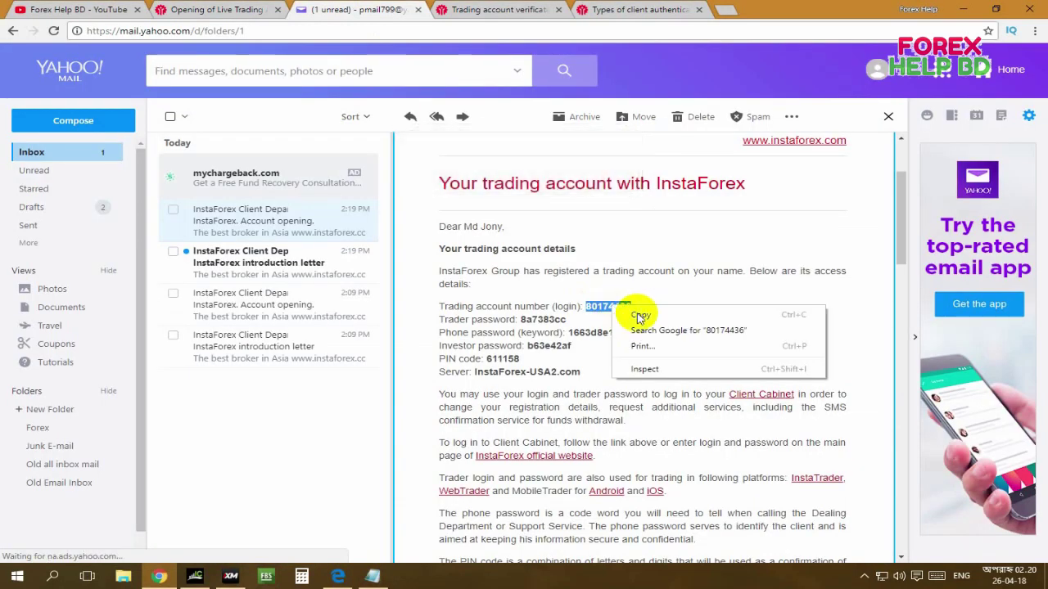
pyautogui.click(640, 315)
pyautogui.hotkey('ctrl', 'shift', 'Tab')
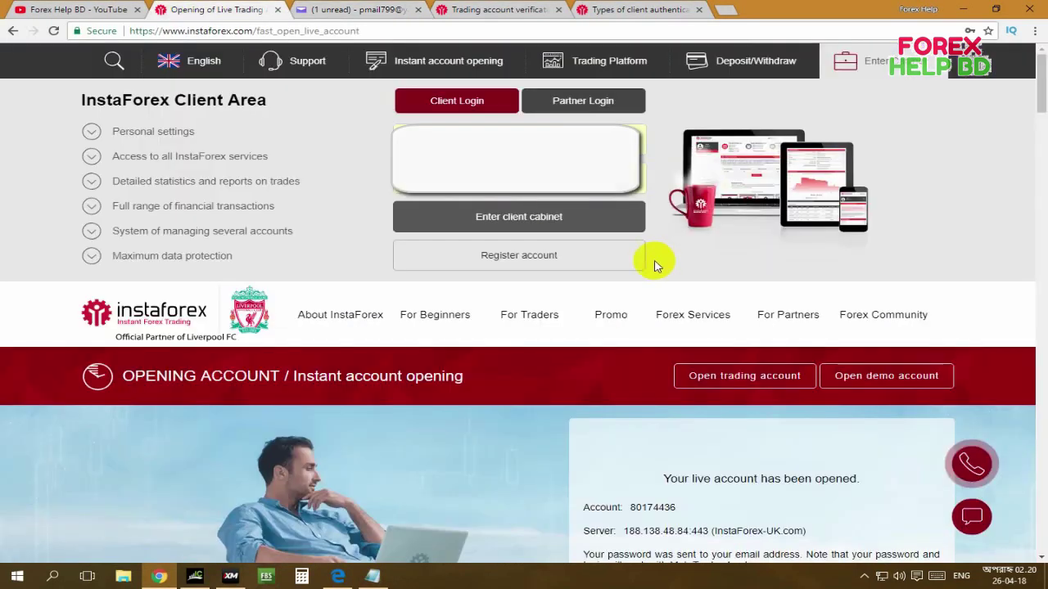
pyautogui.rightClick(537, 142)
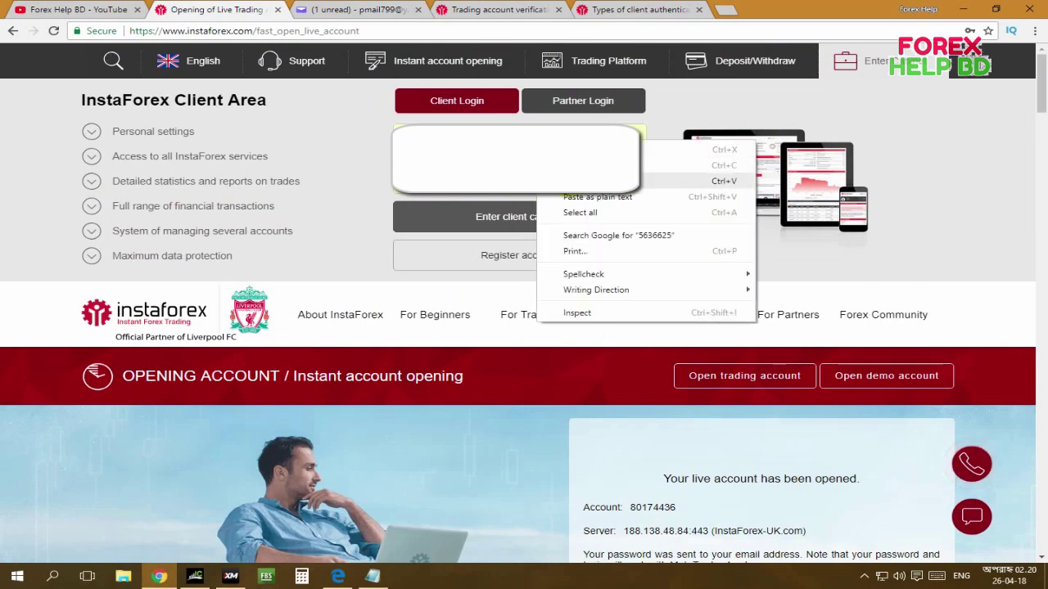
pyautogui.click(589, 181)
# Copy the trader password from the email into the password field and enter the client cabinet.
pyautogui.click(366, 8)
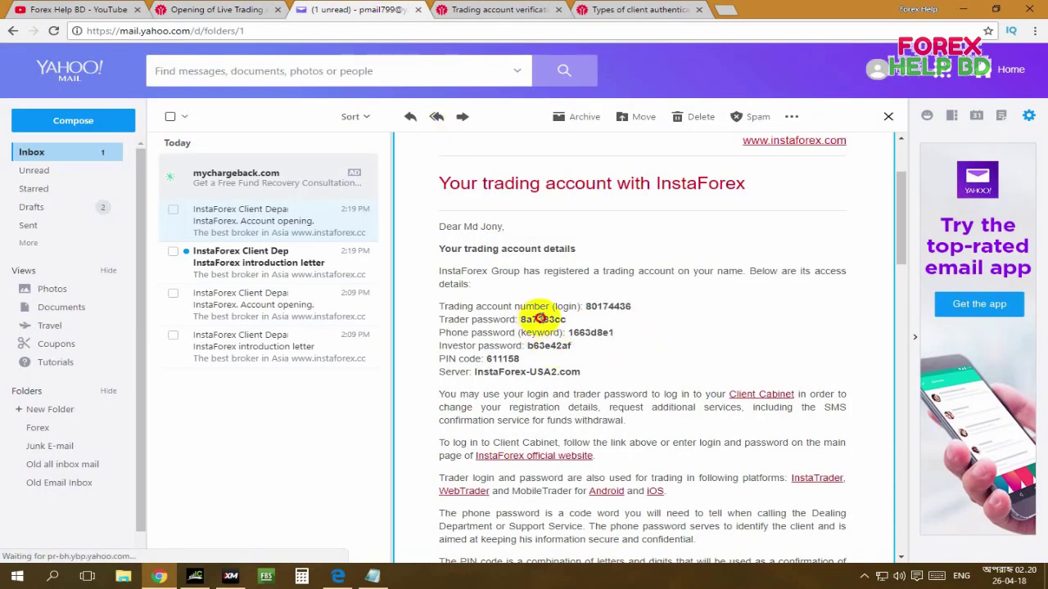
pyautogui.doubleClick(541, 320)
pyautogui.rightClick(554, 321)
pyautogui.click(560, 331)
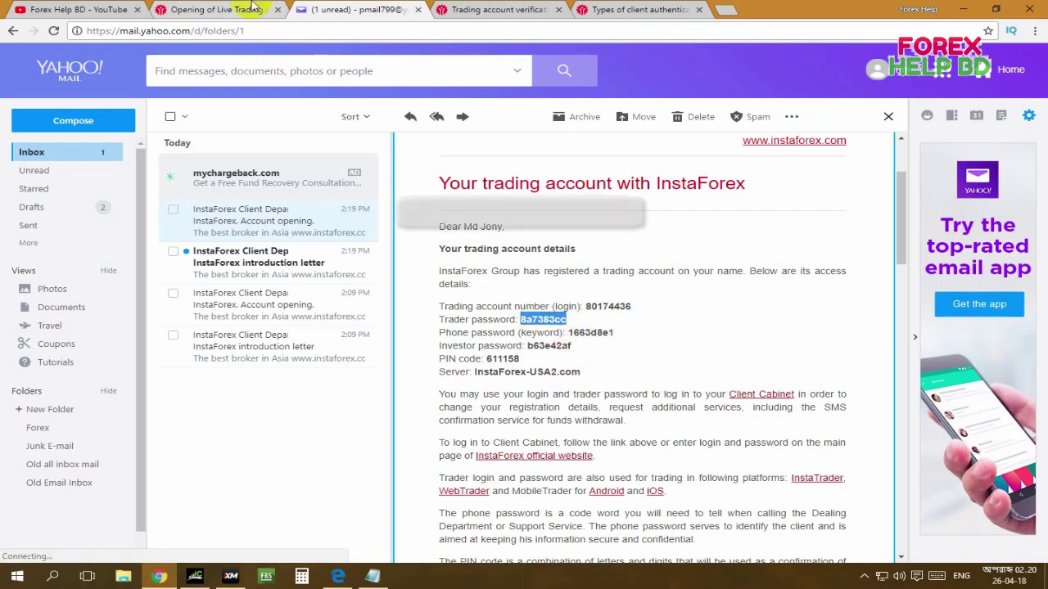
pyautogui.click(246, 9)
pyautogui.doubleClick(533, 180)
pyautogui.rightClick(532, 178)
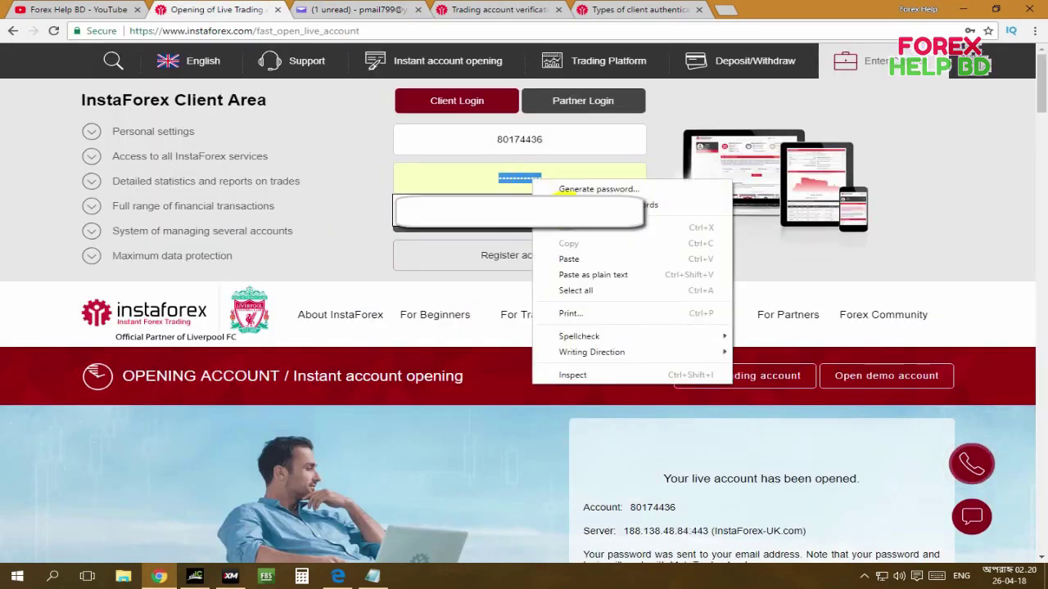
pyautogui.click(568, 258)
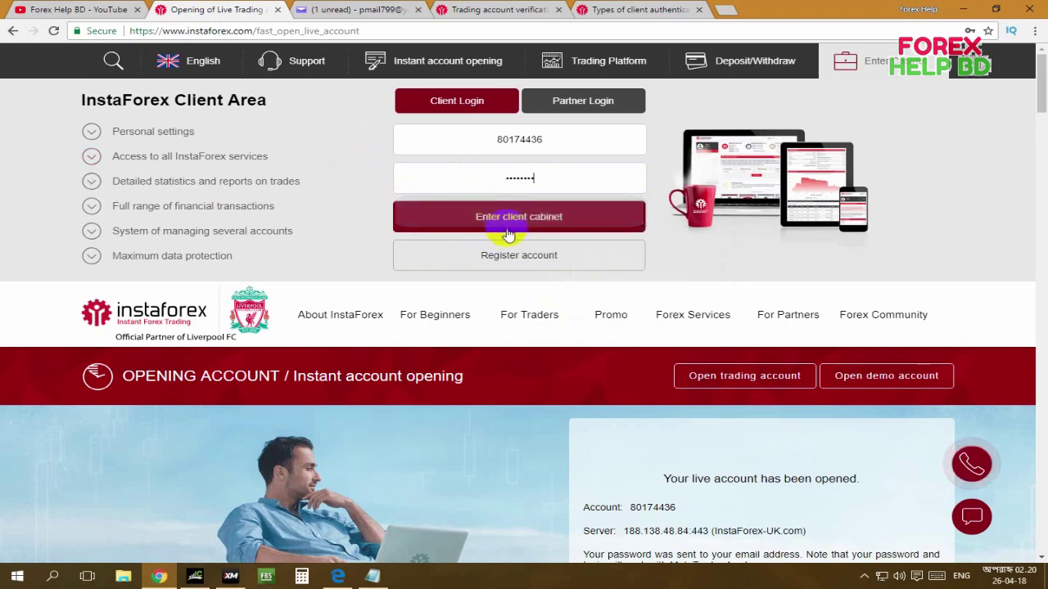
pyautogui.click(526, 225)
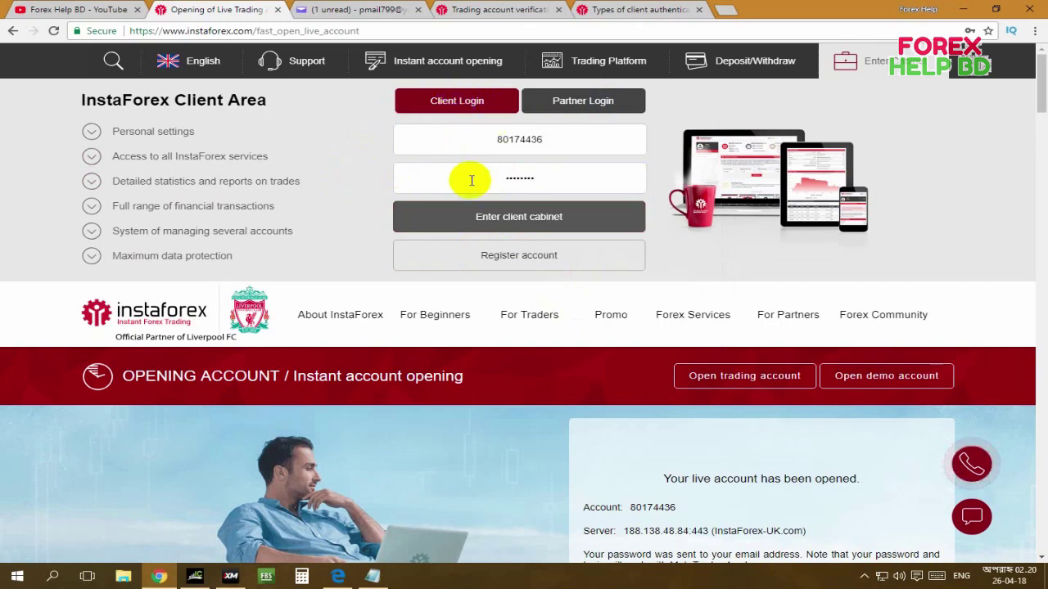
pyautogui.click(502, 221)
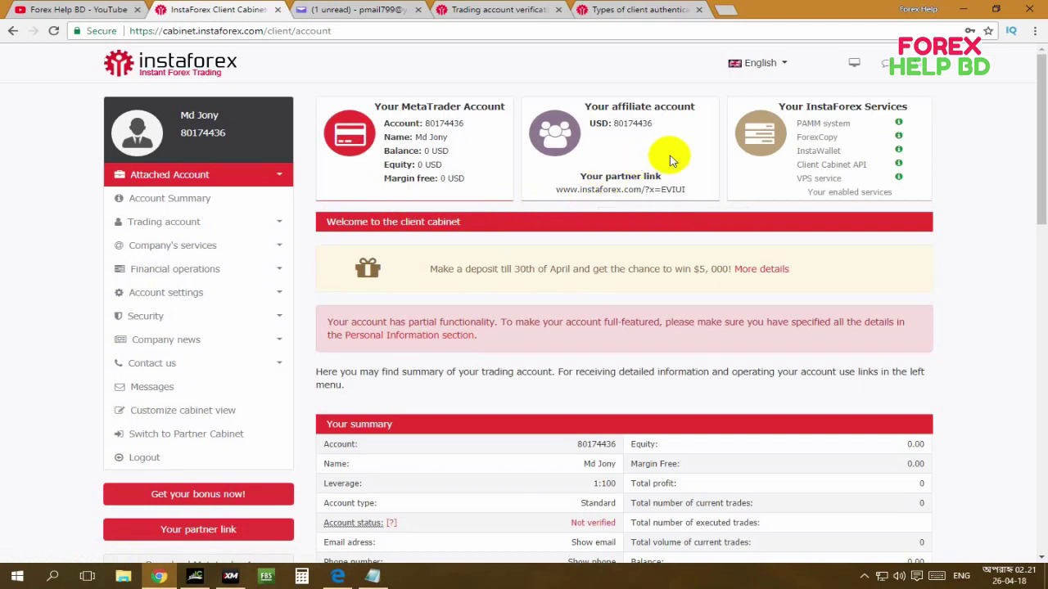
# Scroll through the Your summary table: Standard account, 1:100 leverage, status Not verified.
pyautogui.scroll(-3, 669, 161)
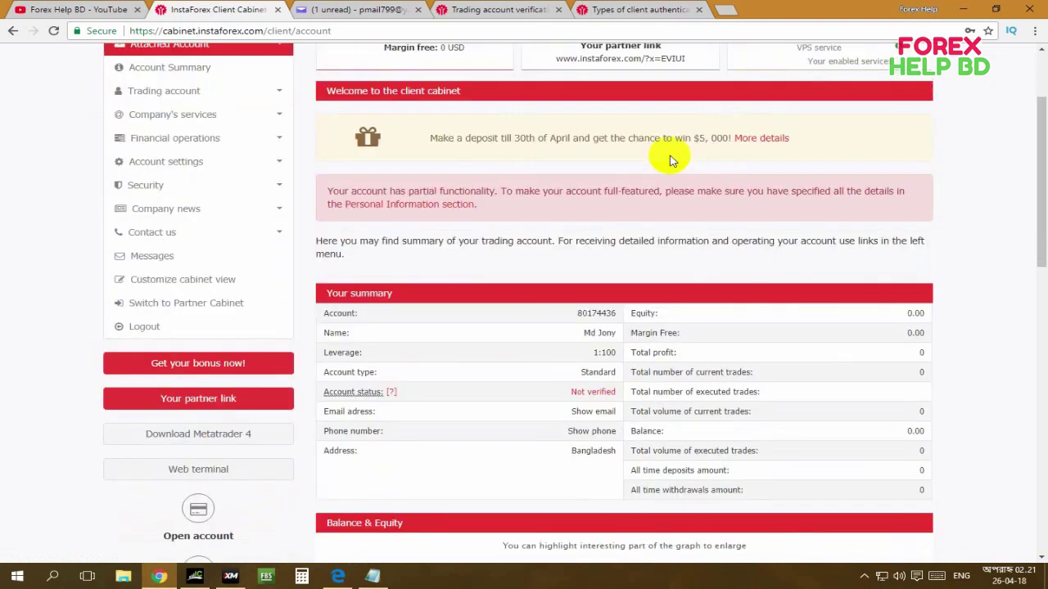
pyautogui.scroll(3, 670, 160)
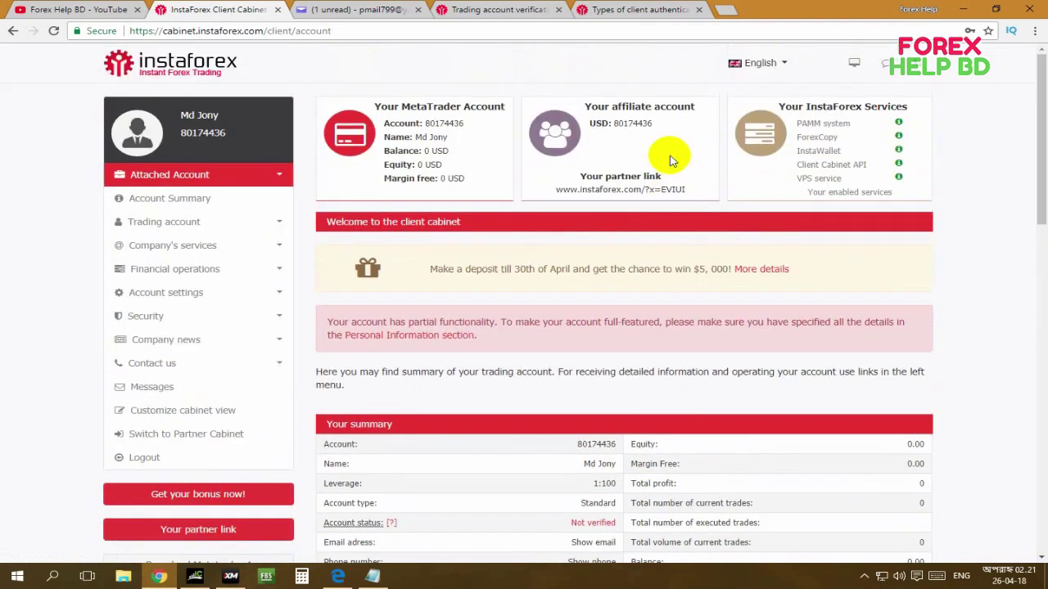
pyautogui.scroll(-1, 542, 155)
pyautogui.scroll(1, 368, 119)
pyautogui.scroll(-2, 778, 278)
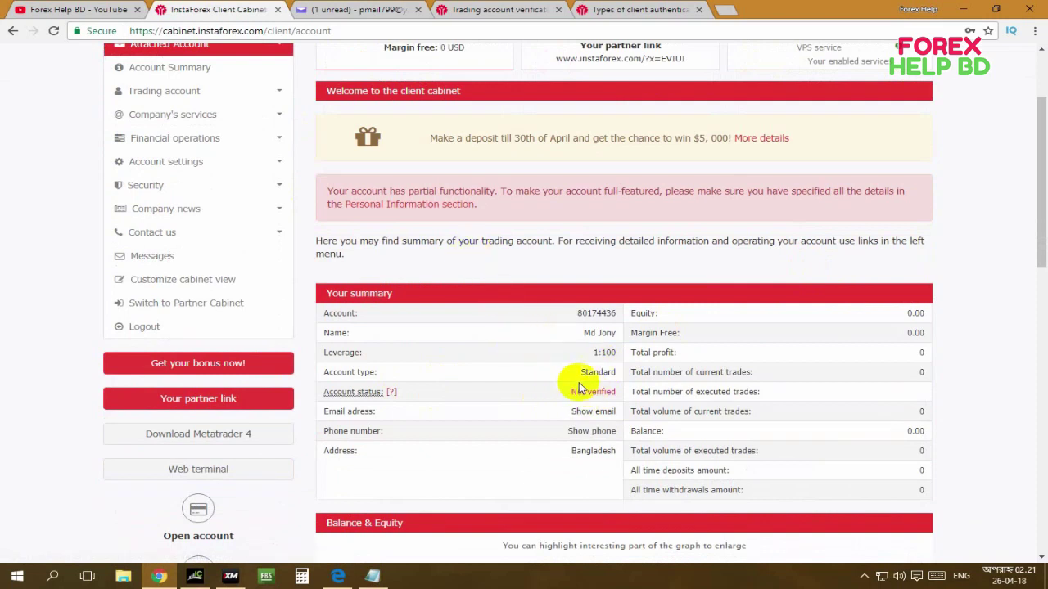
# Follow the Not verified status link and scroll over the first- and second-level upload fields.
pyautogui.click(605, 395)
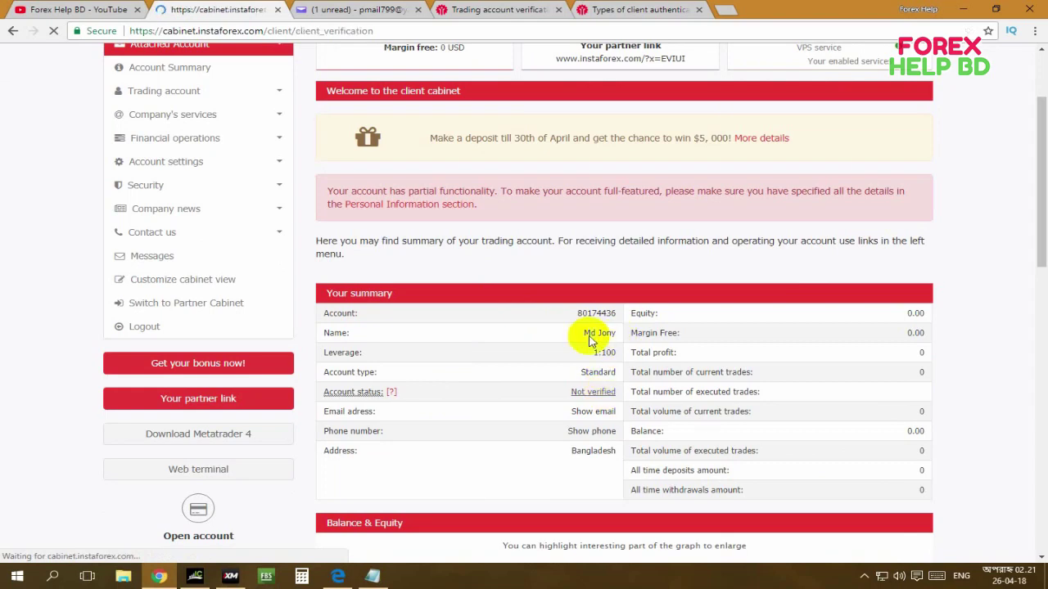
pyautogui.scroll(-3, 639, 298)
pyautogui.scroll(3, 639, 298)
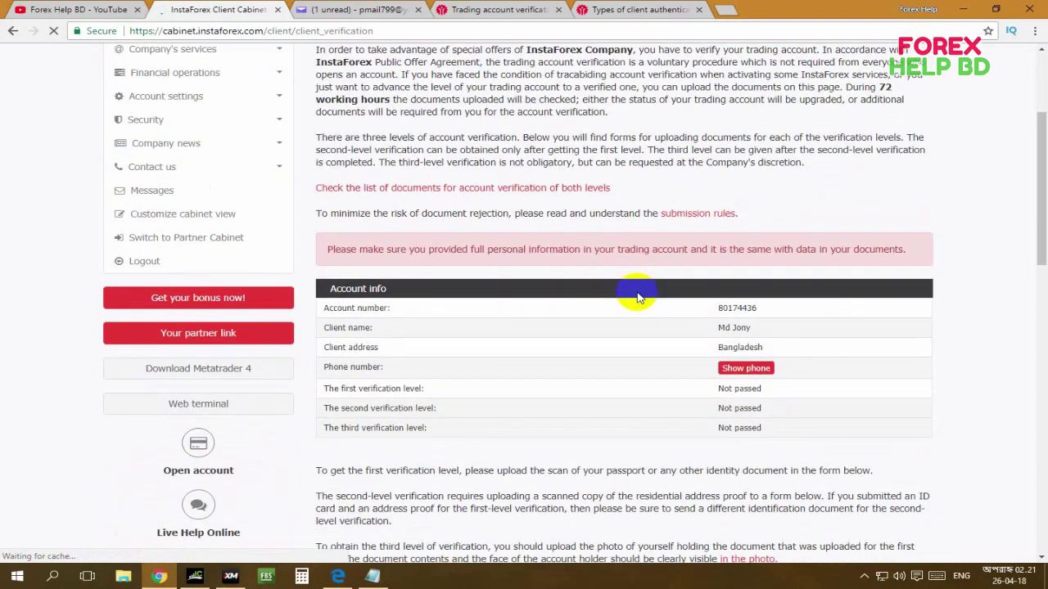
pyautogui.scroll(-7, 652, 283)
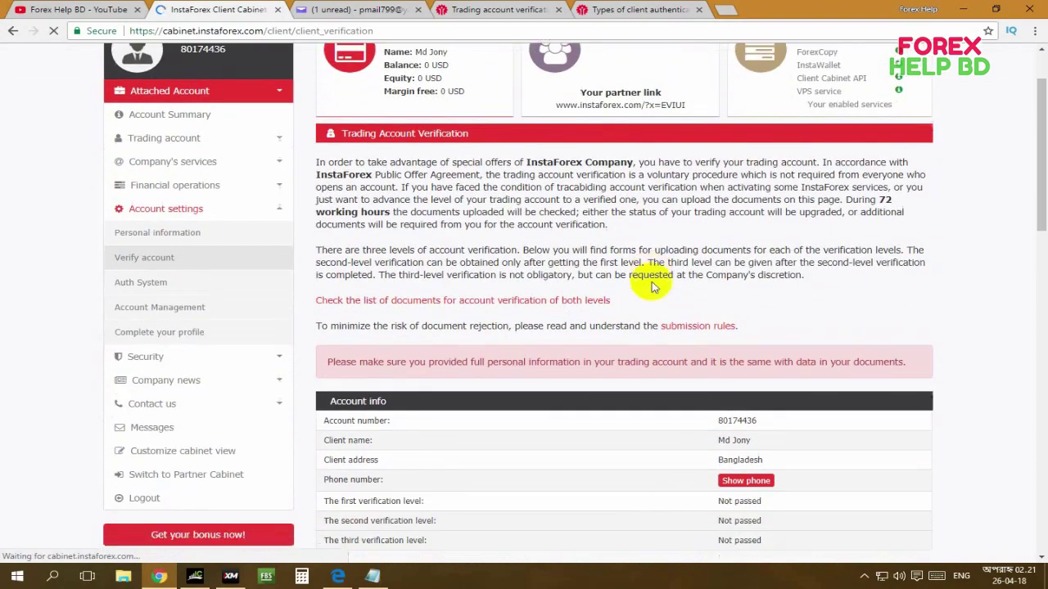
pyautogui.scroll(-3, 517, 288)
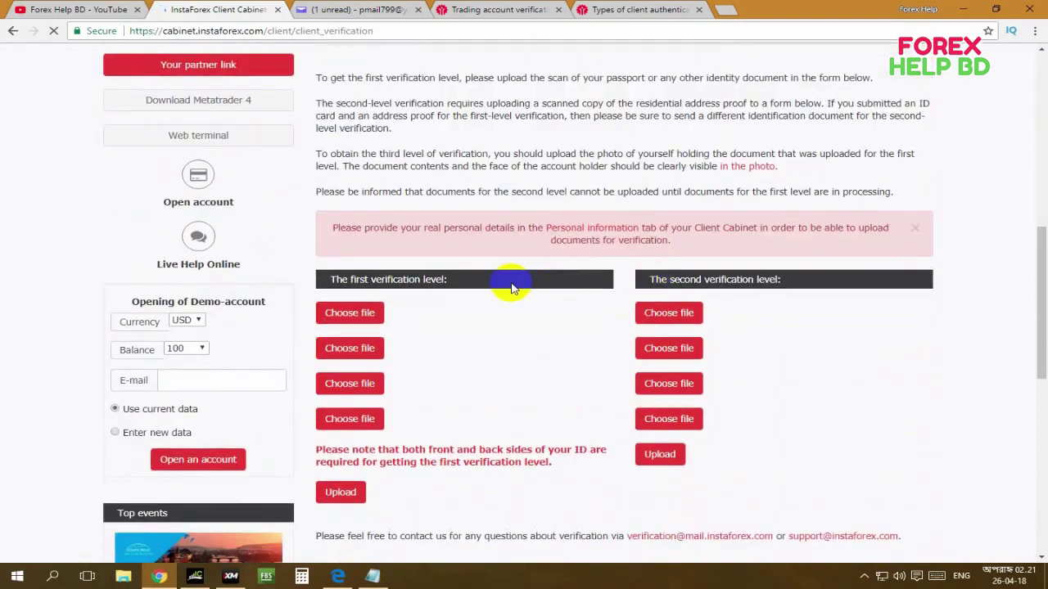
pyautogui.scroll(2, 517, 288)
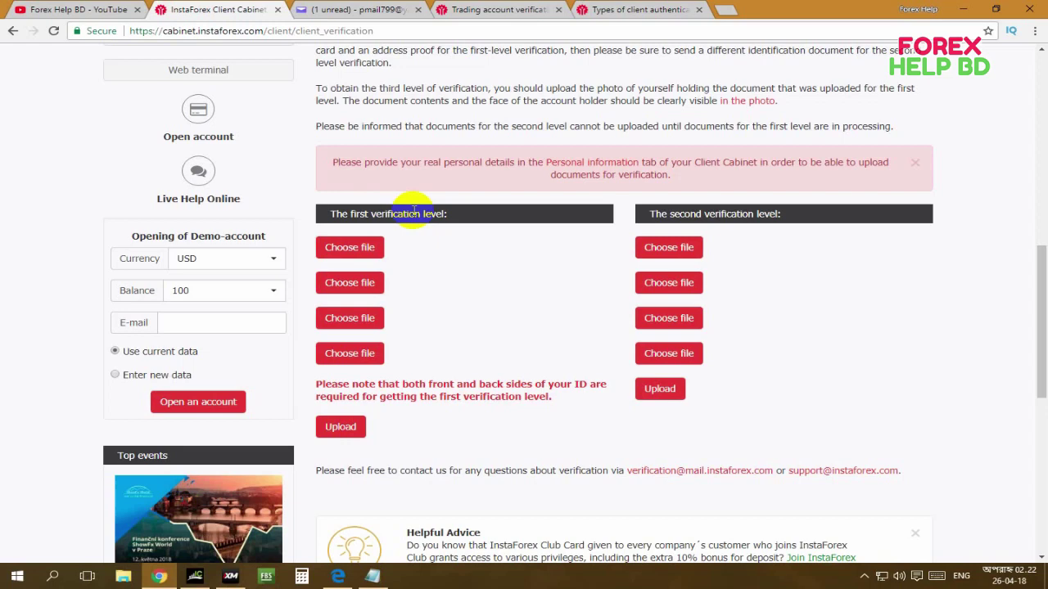
pyautogui.click(629, 9)
pyautogui.scroll(2, 508, 147)
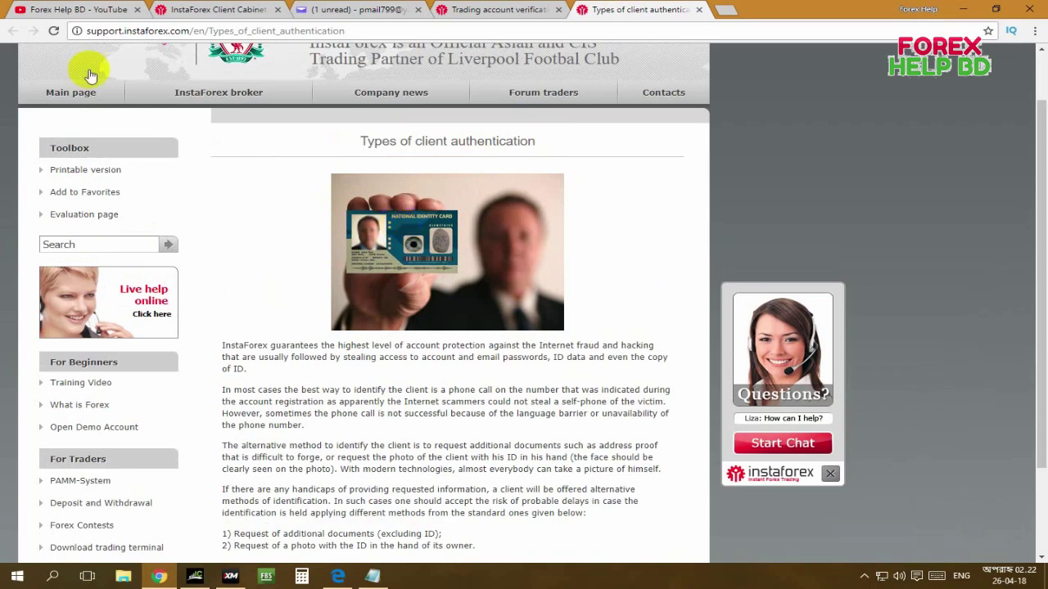
pyautogui.click(197, 9)
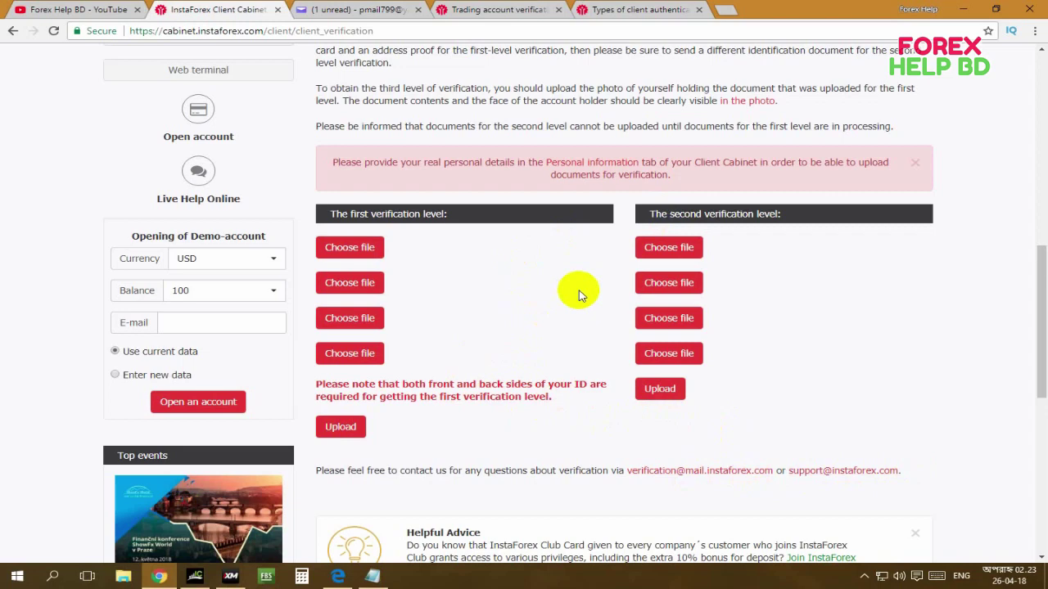
# Scroll the three Not passed verification levels, then expand Financial operations in the sidebar.
pyautogui.scroll(1, 579, 294)
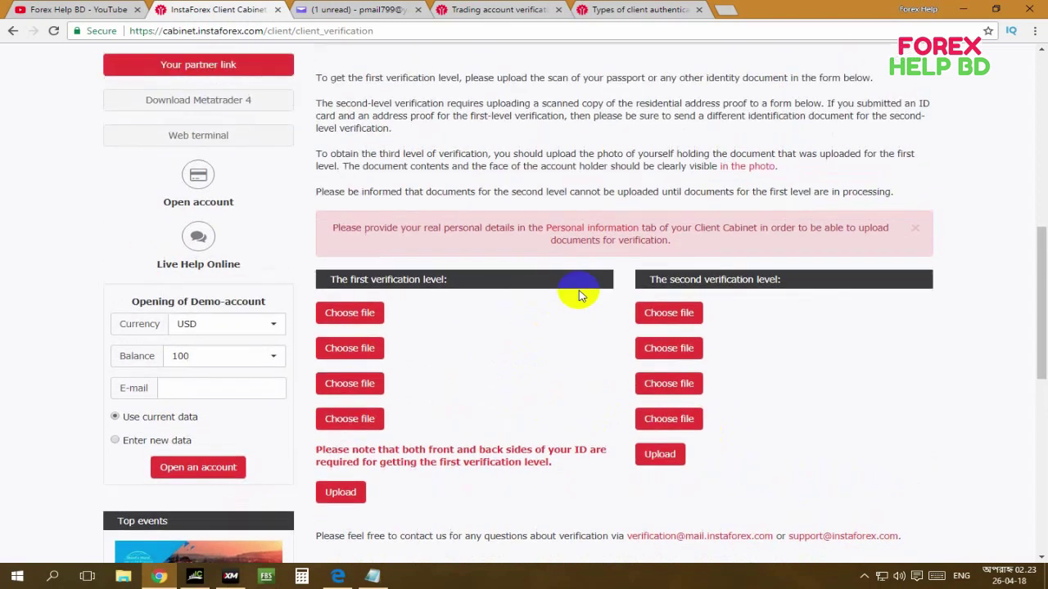
pyautogui.scroll(5, 578, 295)
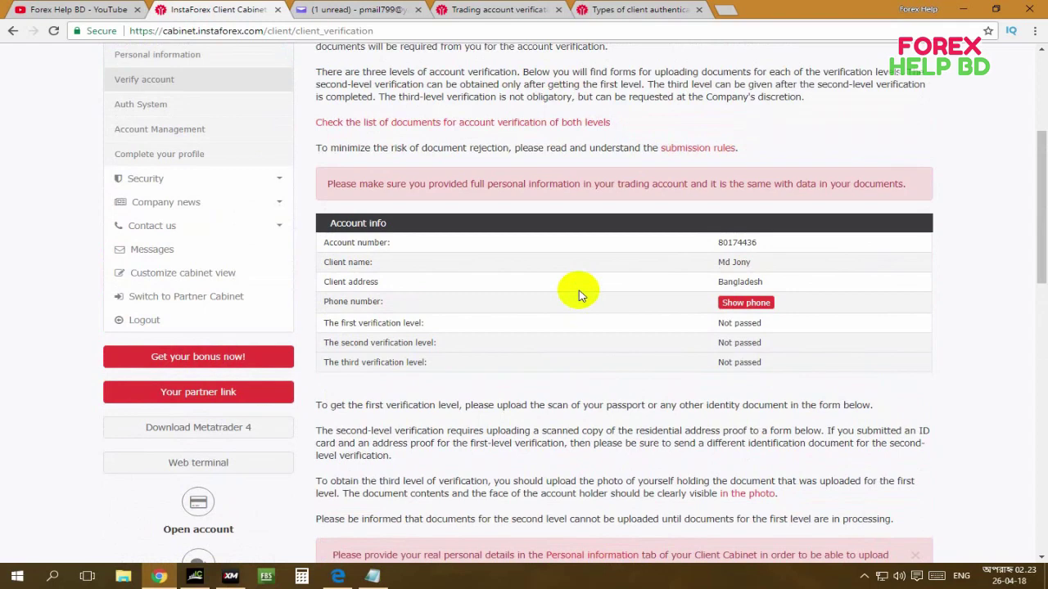
pyautogui.scroll(-4, 578, 295)
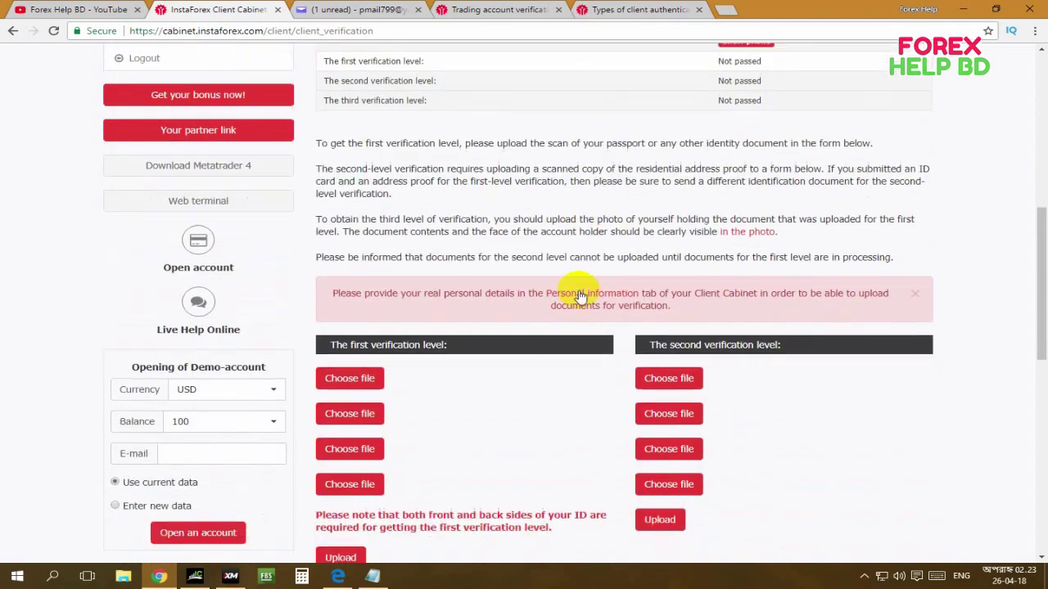
pyautogui.scroll(-1, 579, 295)
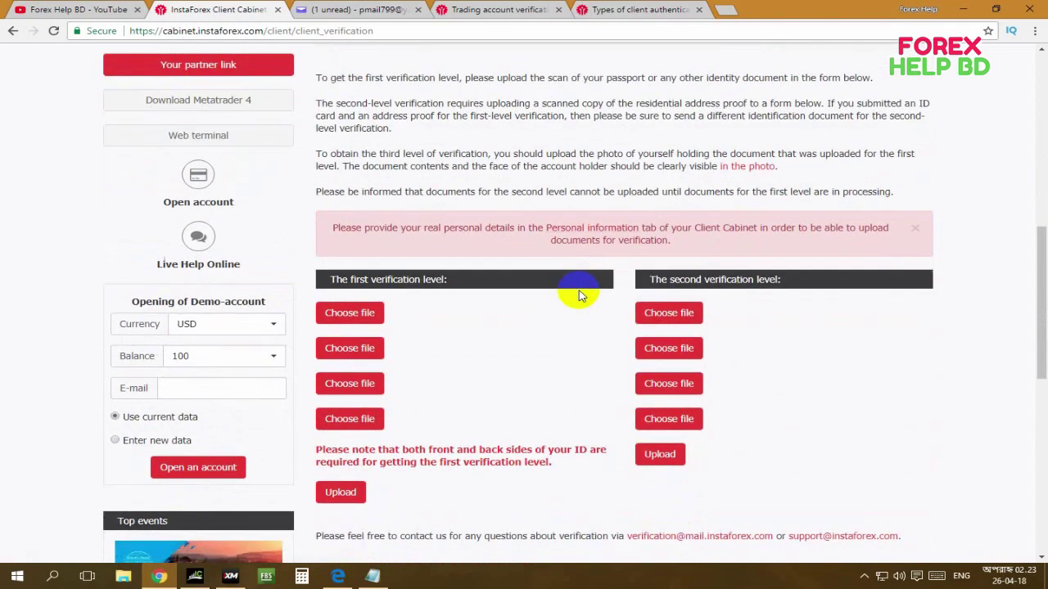
pyautogui.scroll(10, 579, 295)
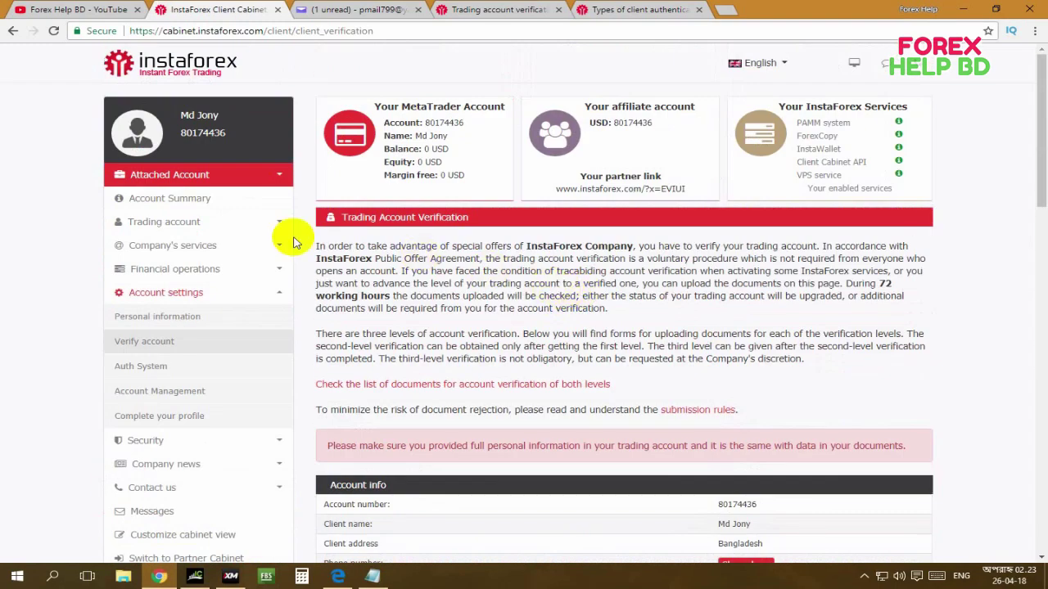
pyautogui.scroll(-2, 244, 311)
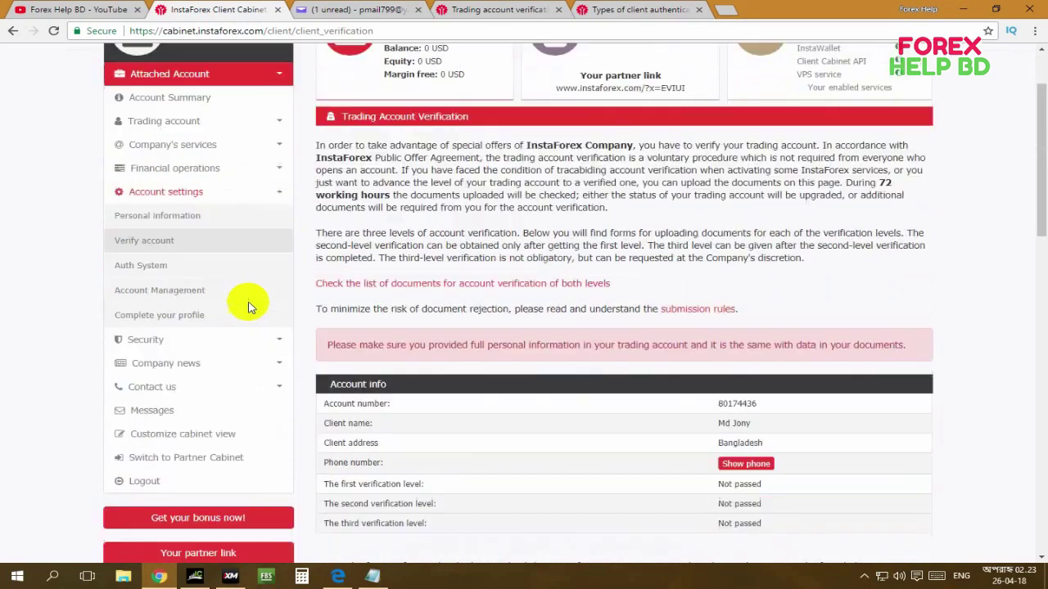
pyautogui.scroll(3, 241, 237)
pyautogui.click(223, 272)
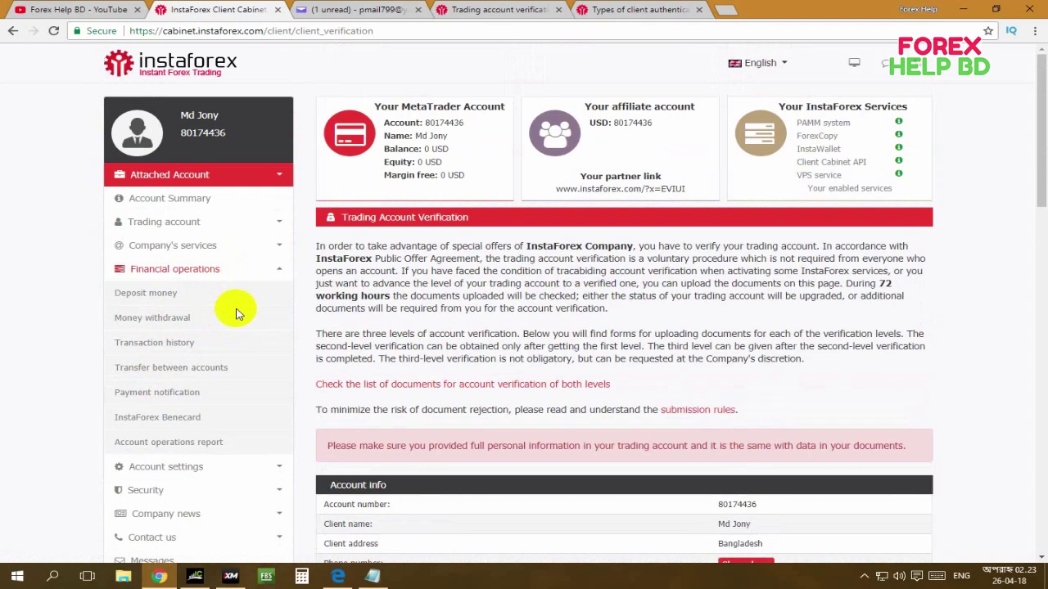
# Browse the Deposit money payment methods, then return to the account-opening email in Yahoo Mail.
pyautogui.click(142, 293)
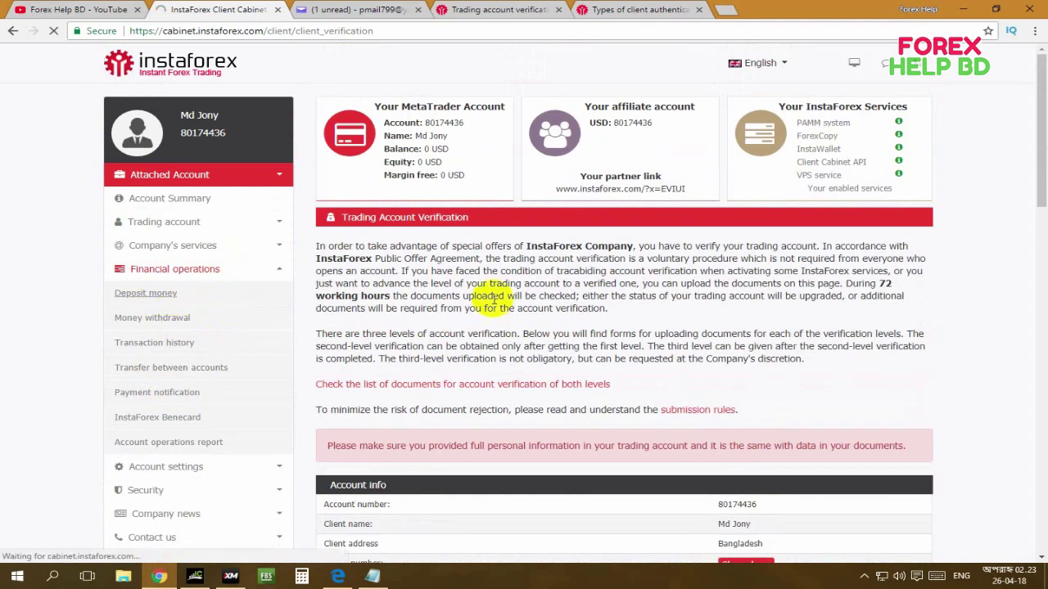
pyautogui.scroll(-4, 532, 295)
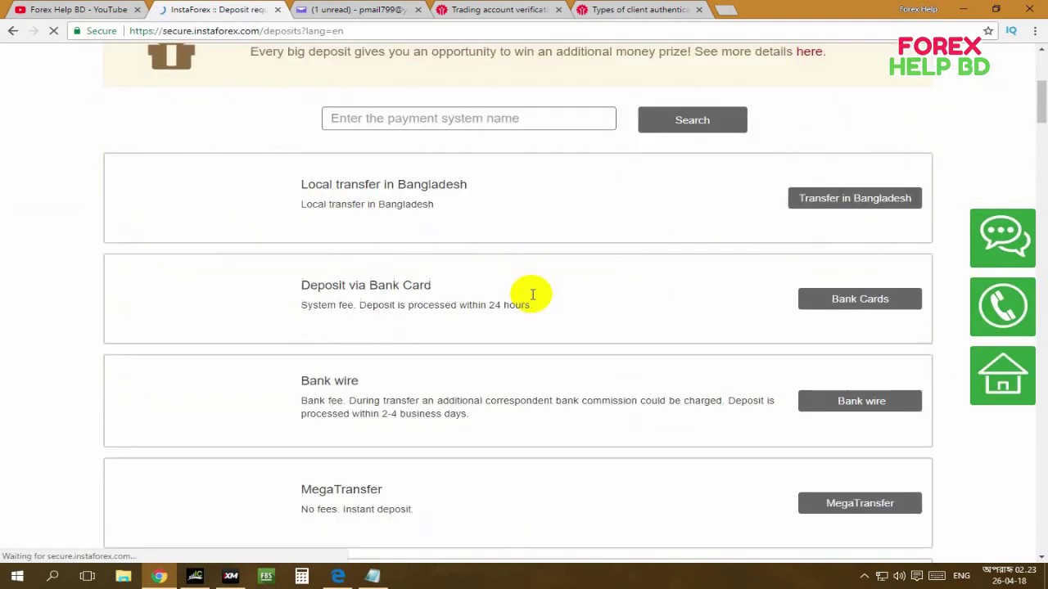
pyautogui.scroll(-3, 531, 295)
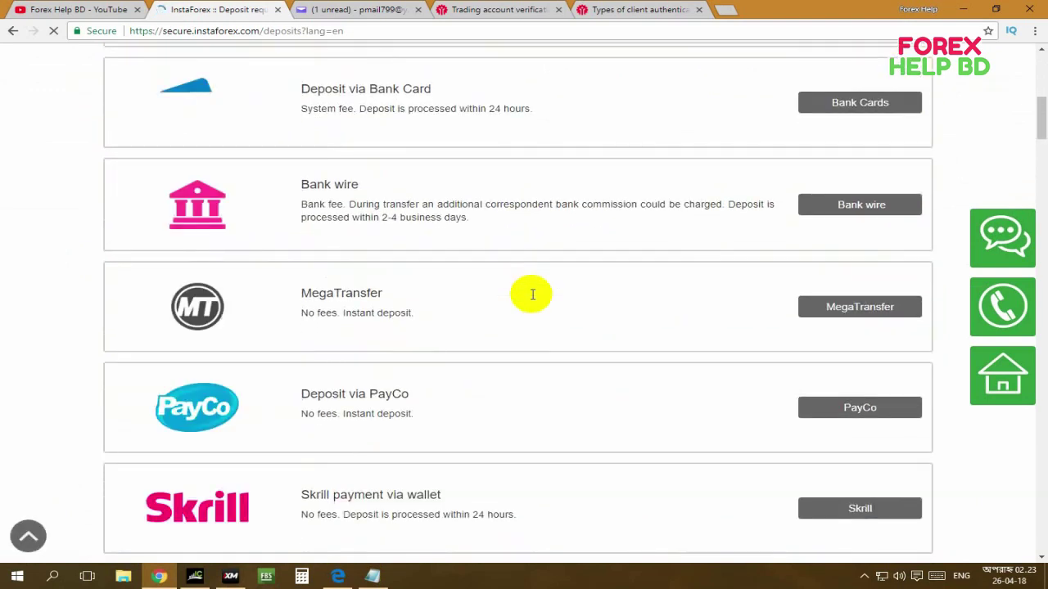
pyautogui.scroll(-2, 532, 295)
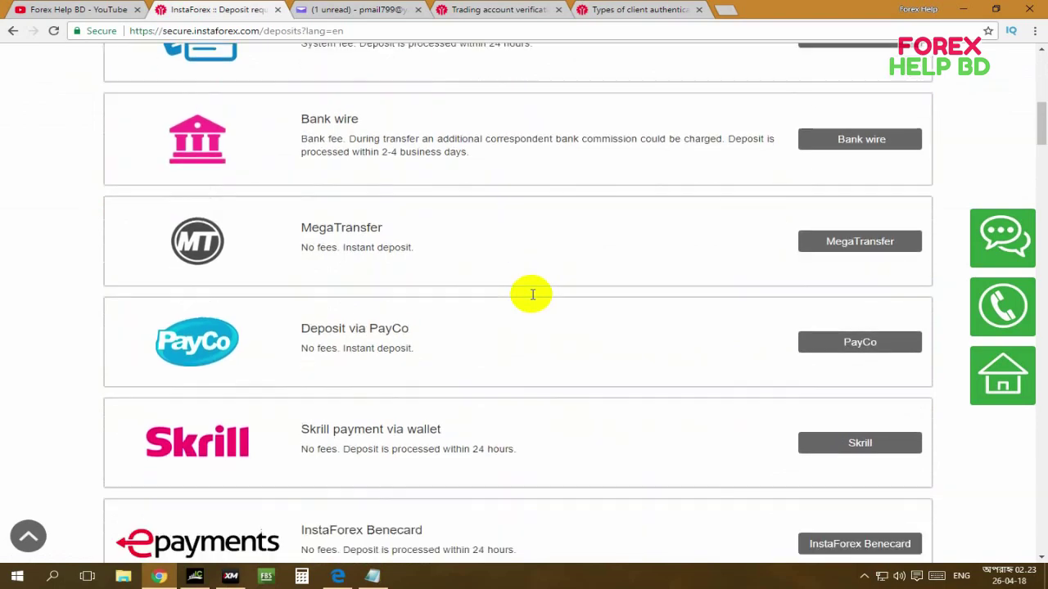
pyautogui.scroll(5, 532, 295)
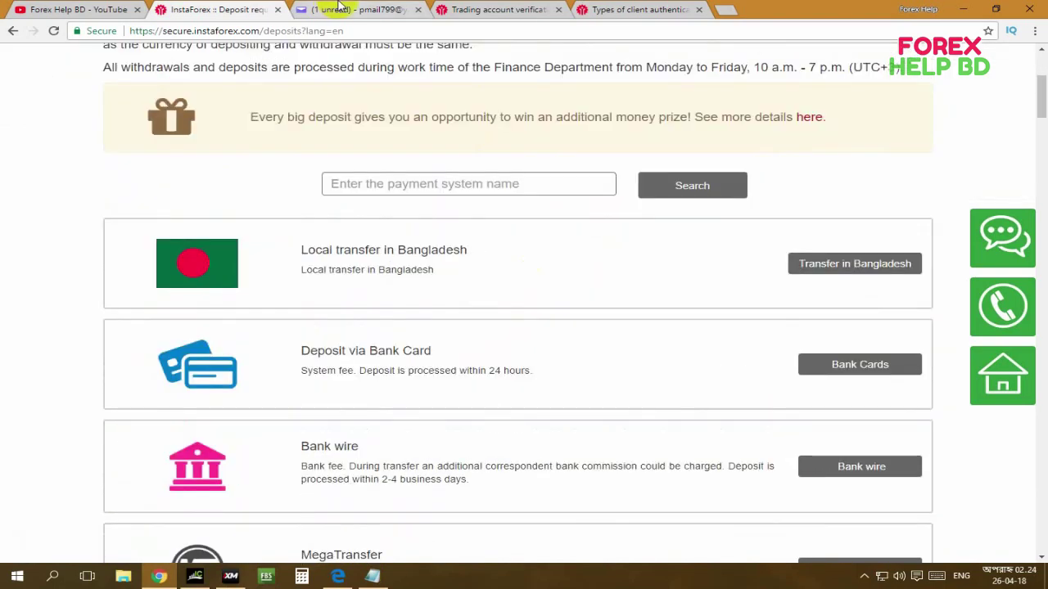
pyautogui.click(327, 8)
pyautogui.scroll(-1, 676, 267)
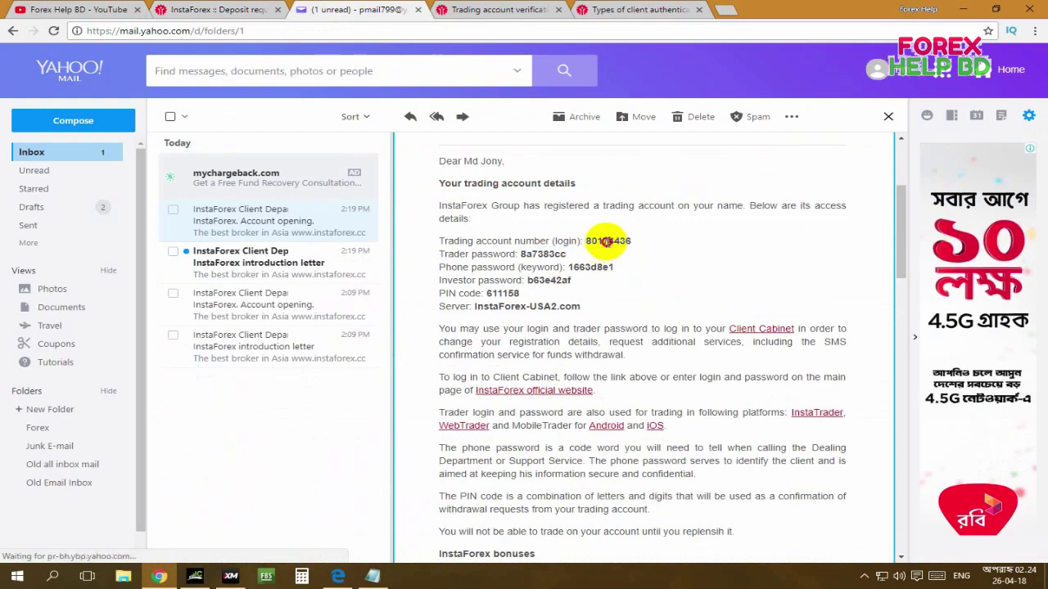
# Check the new trading account's login number in the email, then browse MetaTrader 4's File menu.
pyautogui.doubleClick(605, 242)
pyautogui.click(419, 380)
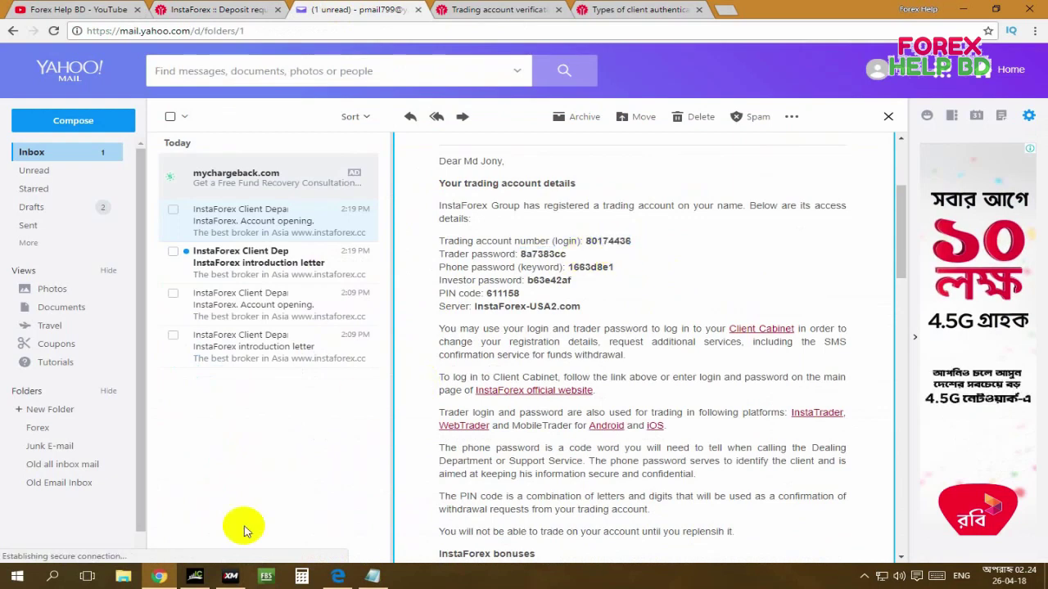
pyautogui.click(195, 577)
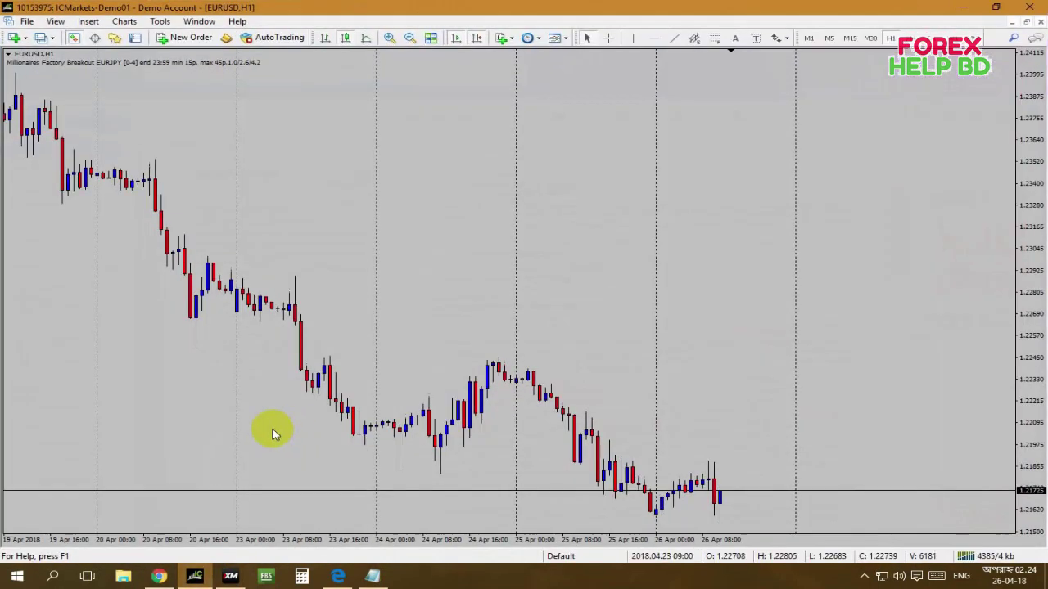
pyautogui.click(28, 21)
pyautogui.moveTo(238, 21)
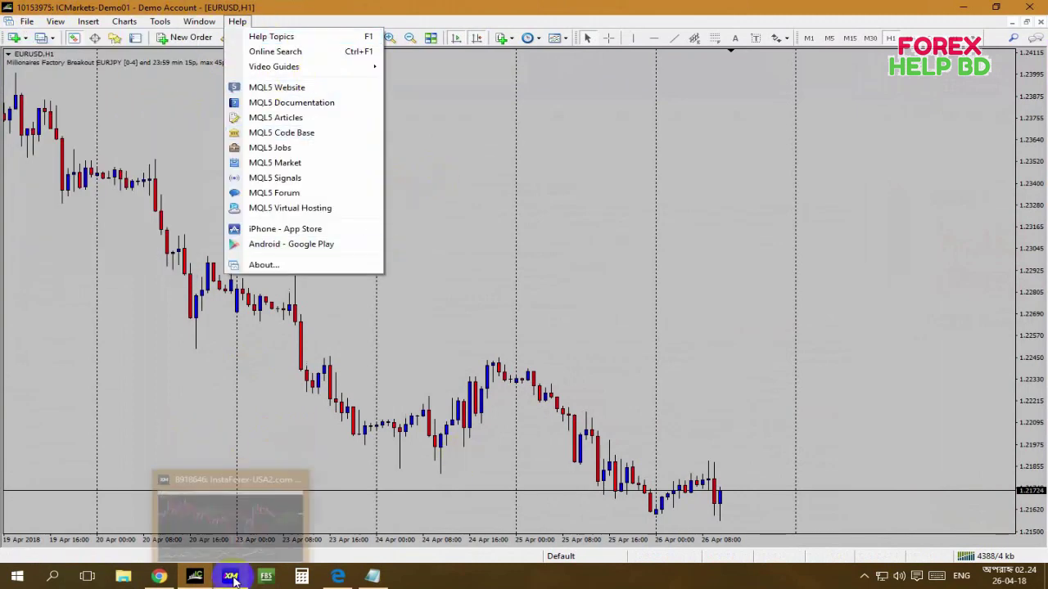
pyautogui.click(161, 576)
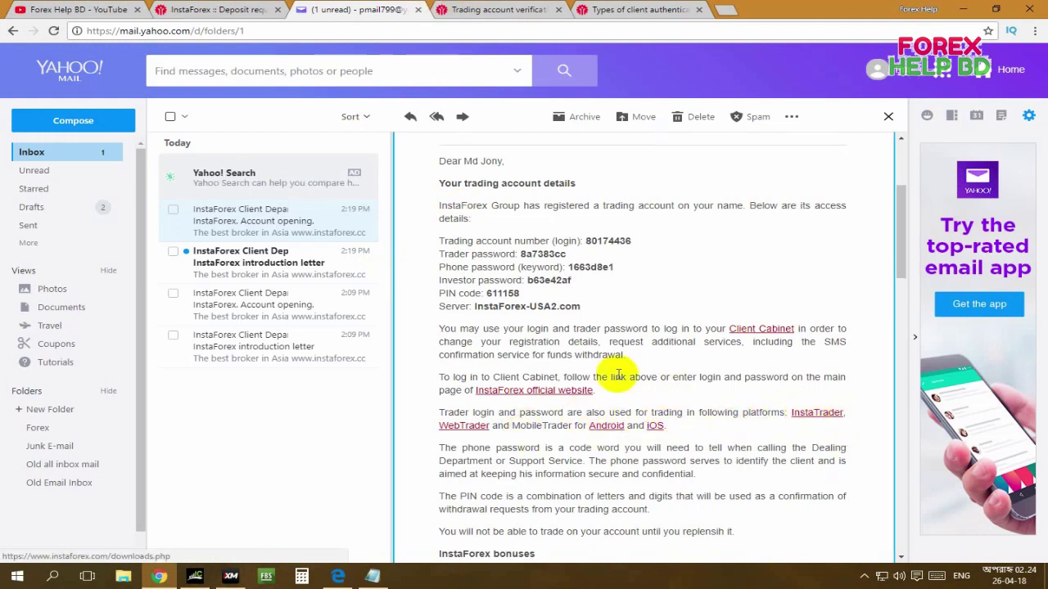
# Open MT4's Login to Trade Account window, close it unused, and return to the InstaForex deposit tab.
pyautogui.click(194, 569)
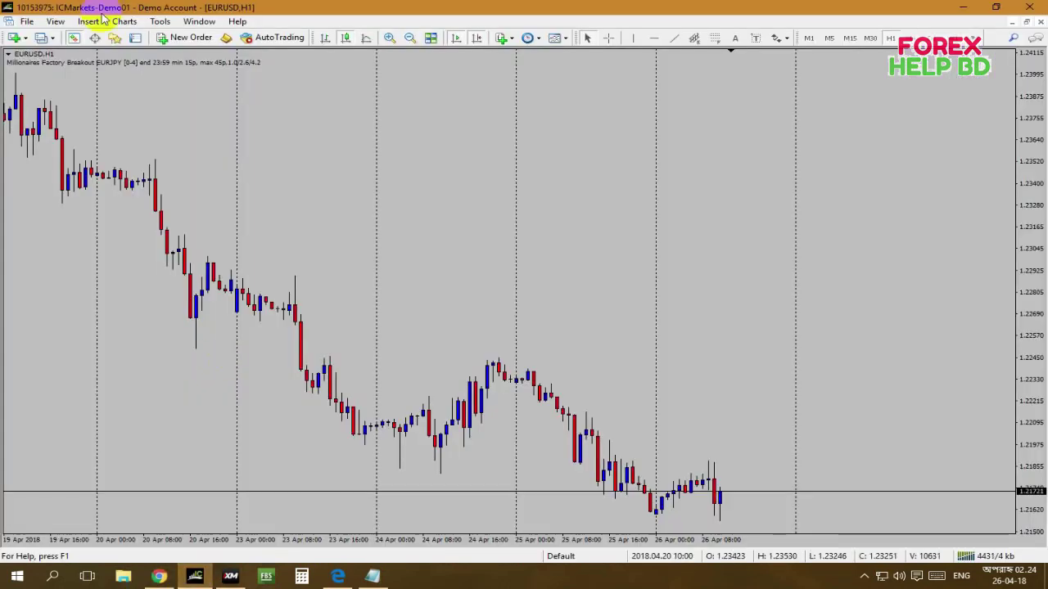
pyautogui.click(27, 22)
pyautogui.click(74, 183)
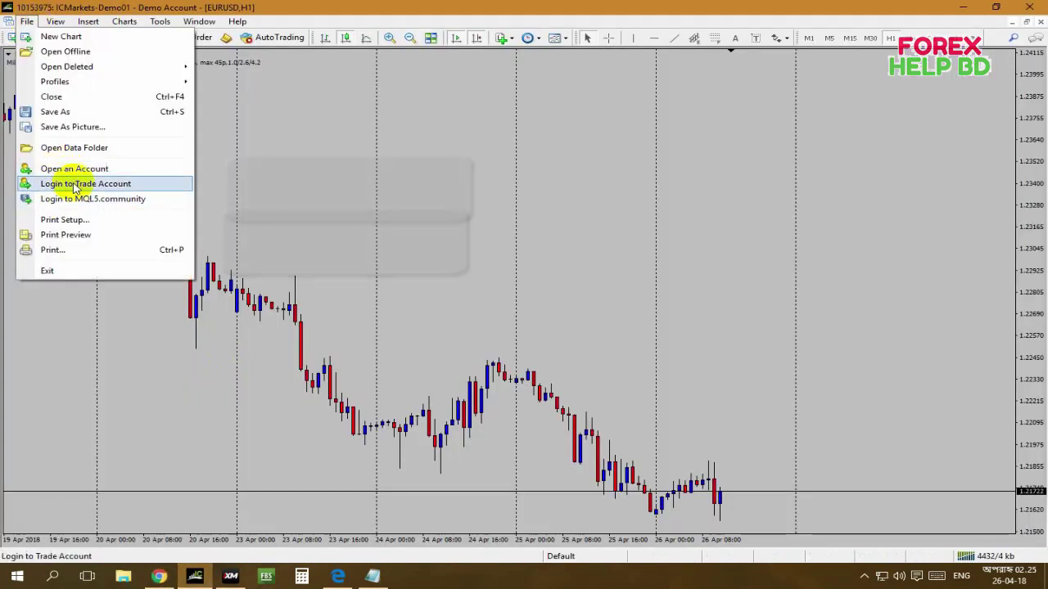
pyautogui.moveTo(313, 117); pyautogui.dragTo(363, 172)
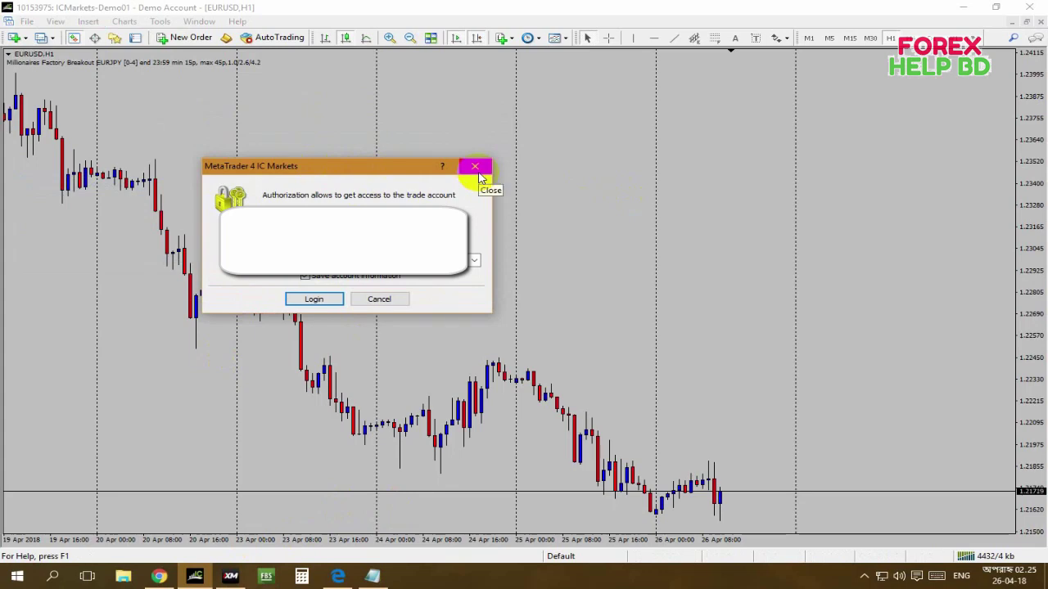
pyautogui.click(476, 170)
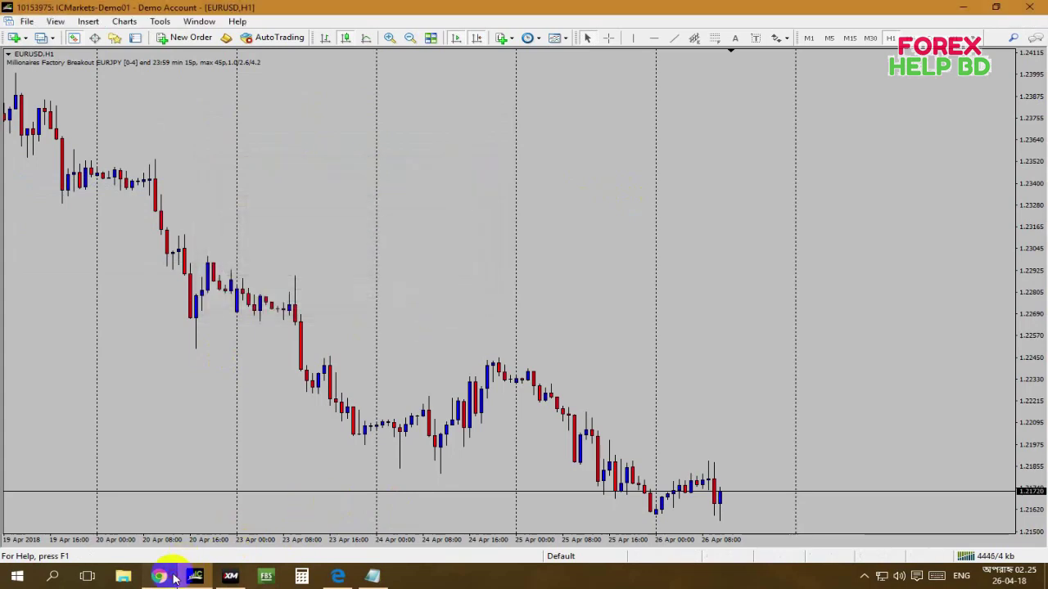
pyautogui.click(170, 577)
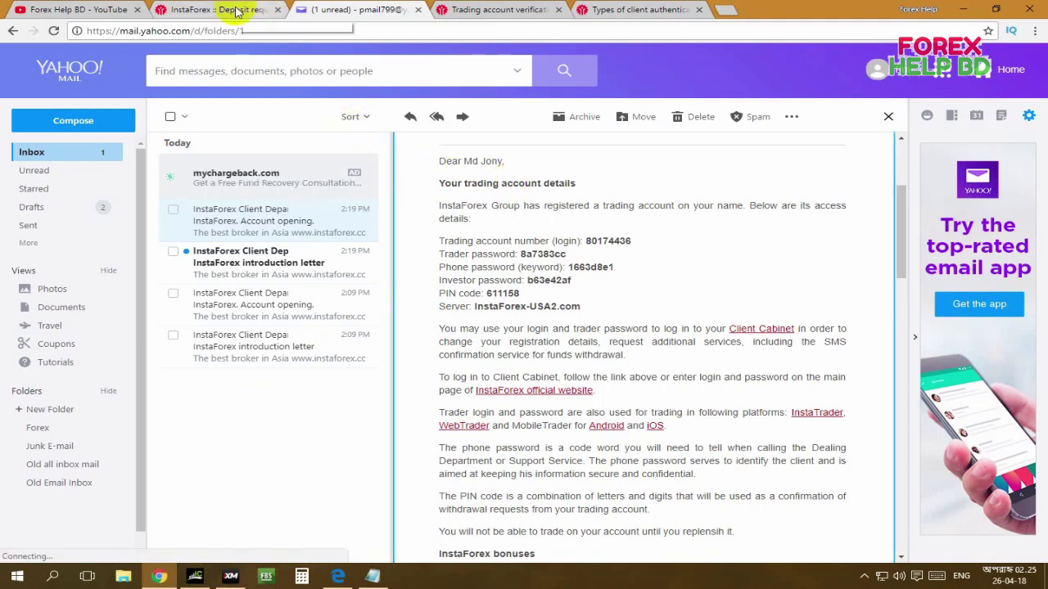
pyautogui.click(217, 9)
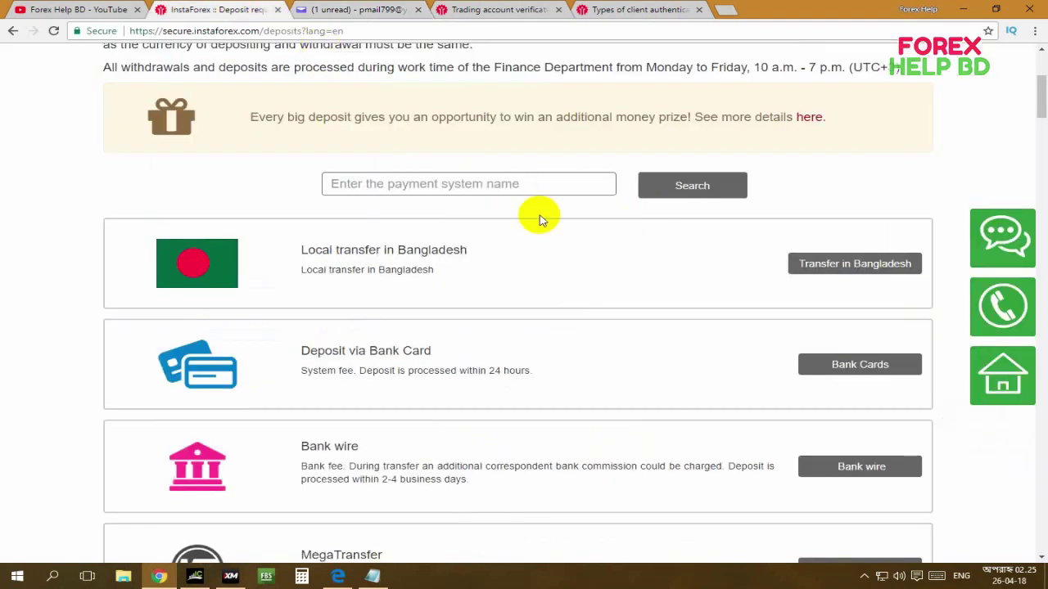